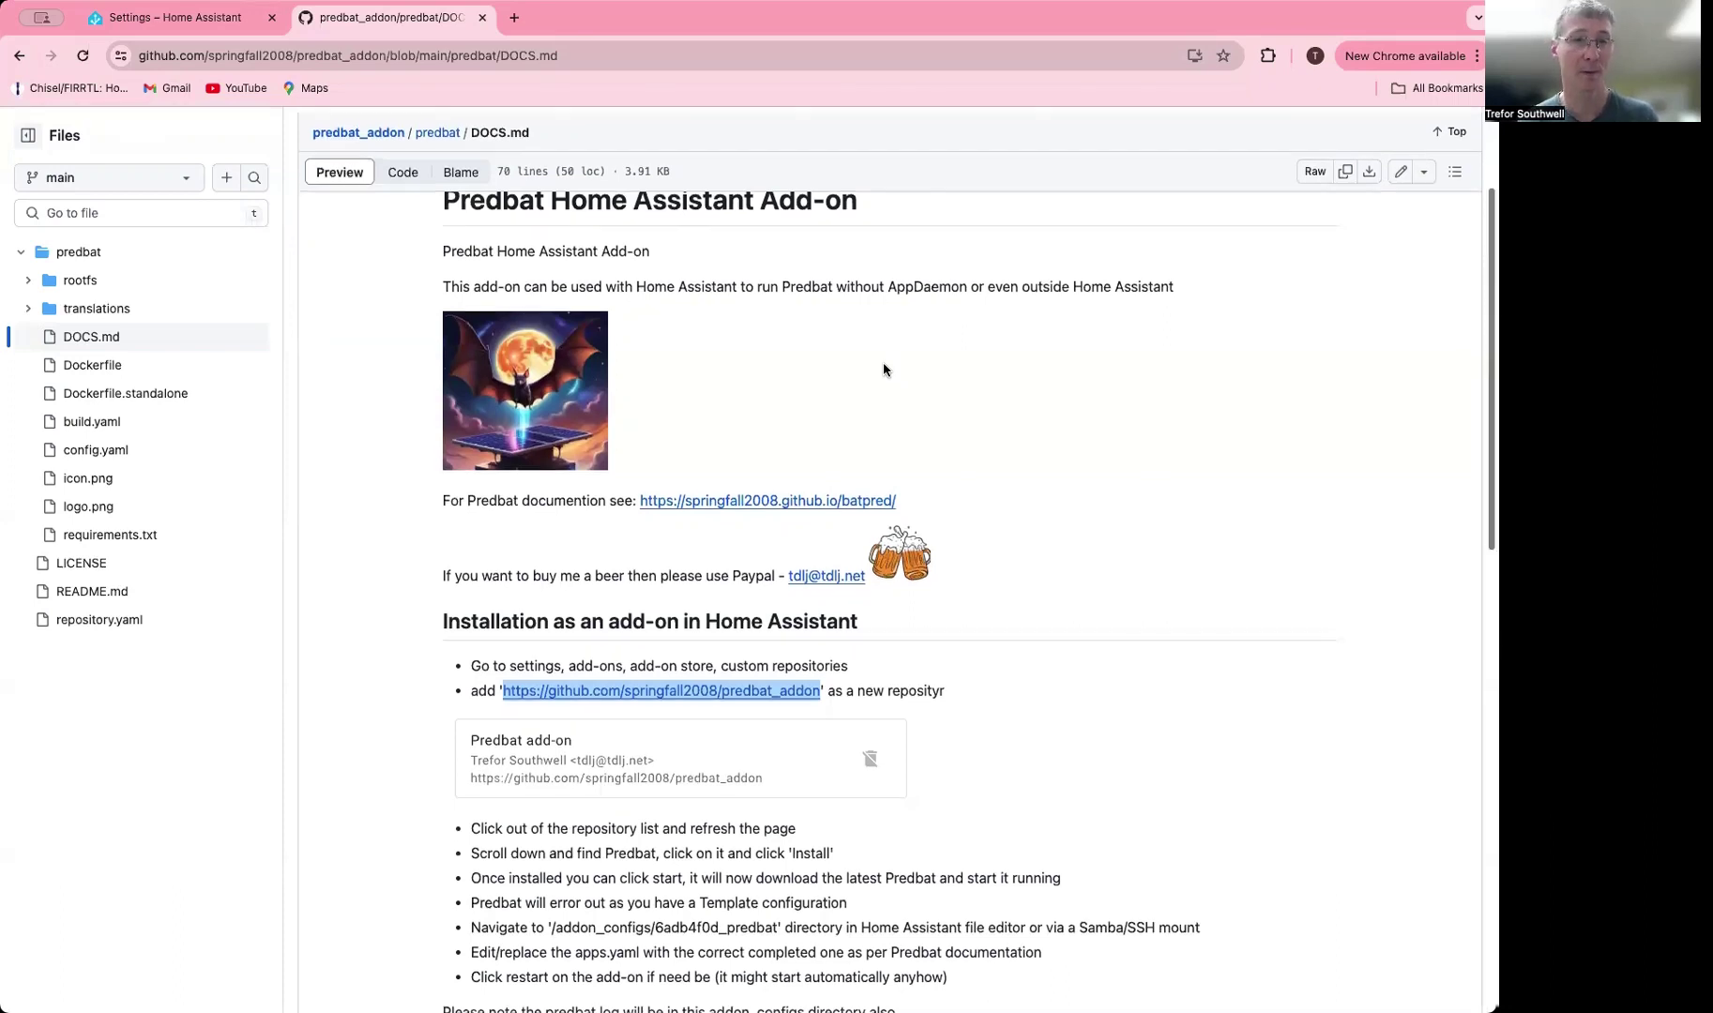
Scroll DOCS.md to the installation steps and bring up the predbat_addon repository link's context menu.
scroll(884, 369, "up", 1)
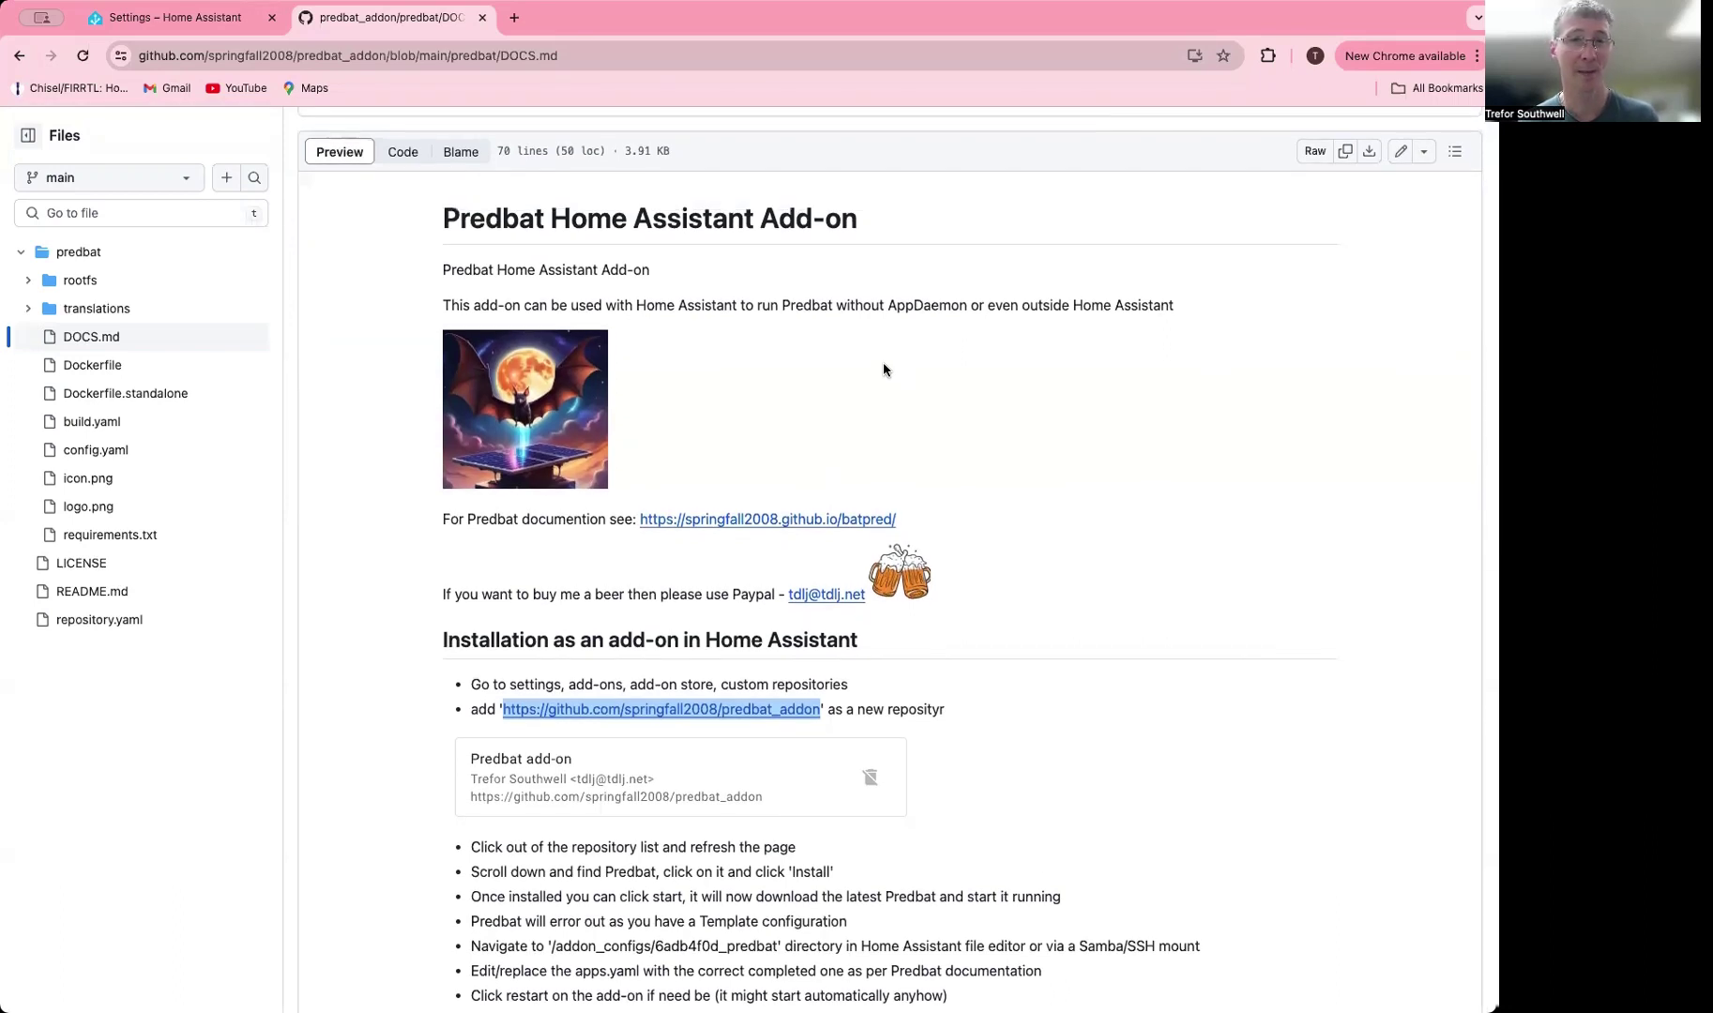
scroll(884, 370, "up", 3)
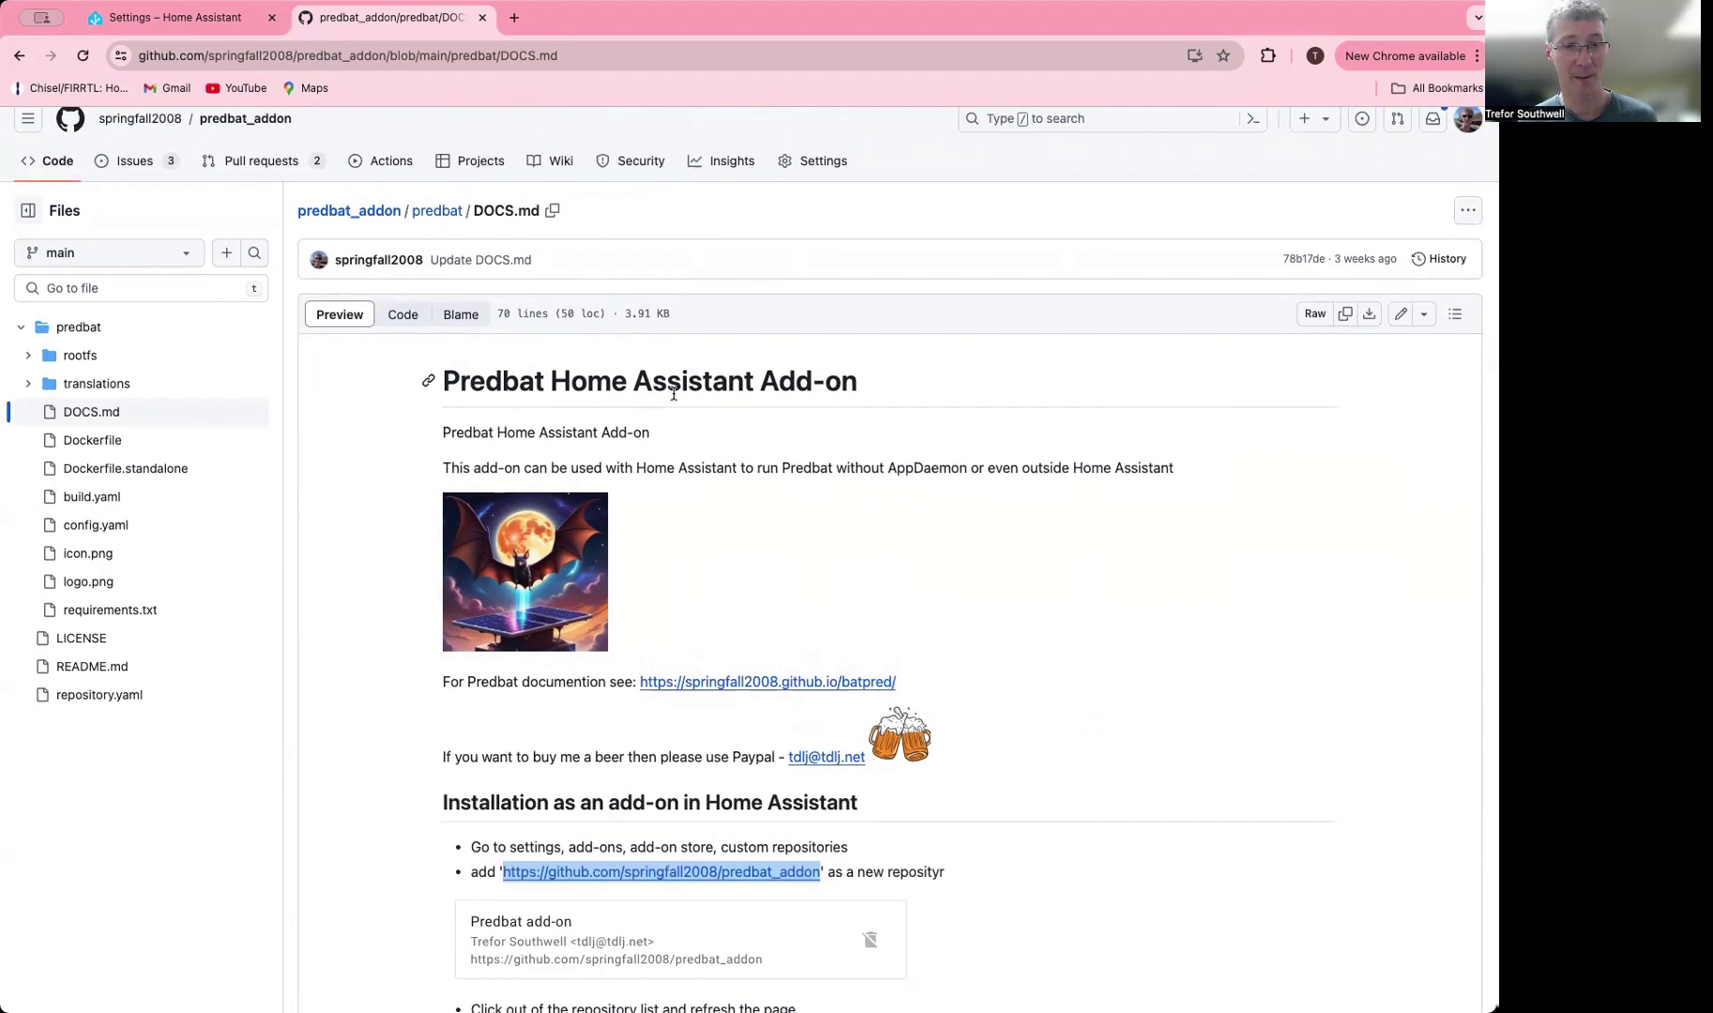
scroll(711, 465, "down", 3)
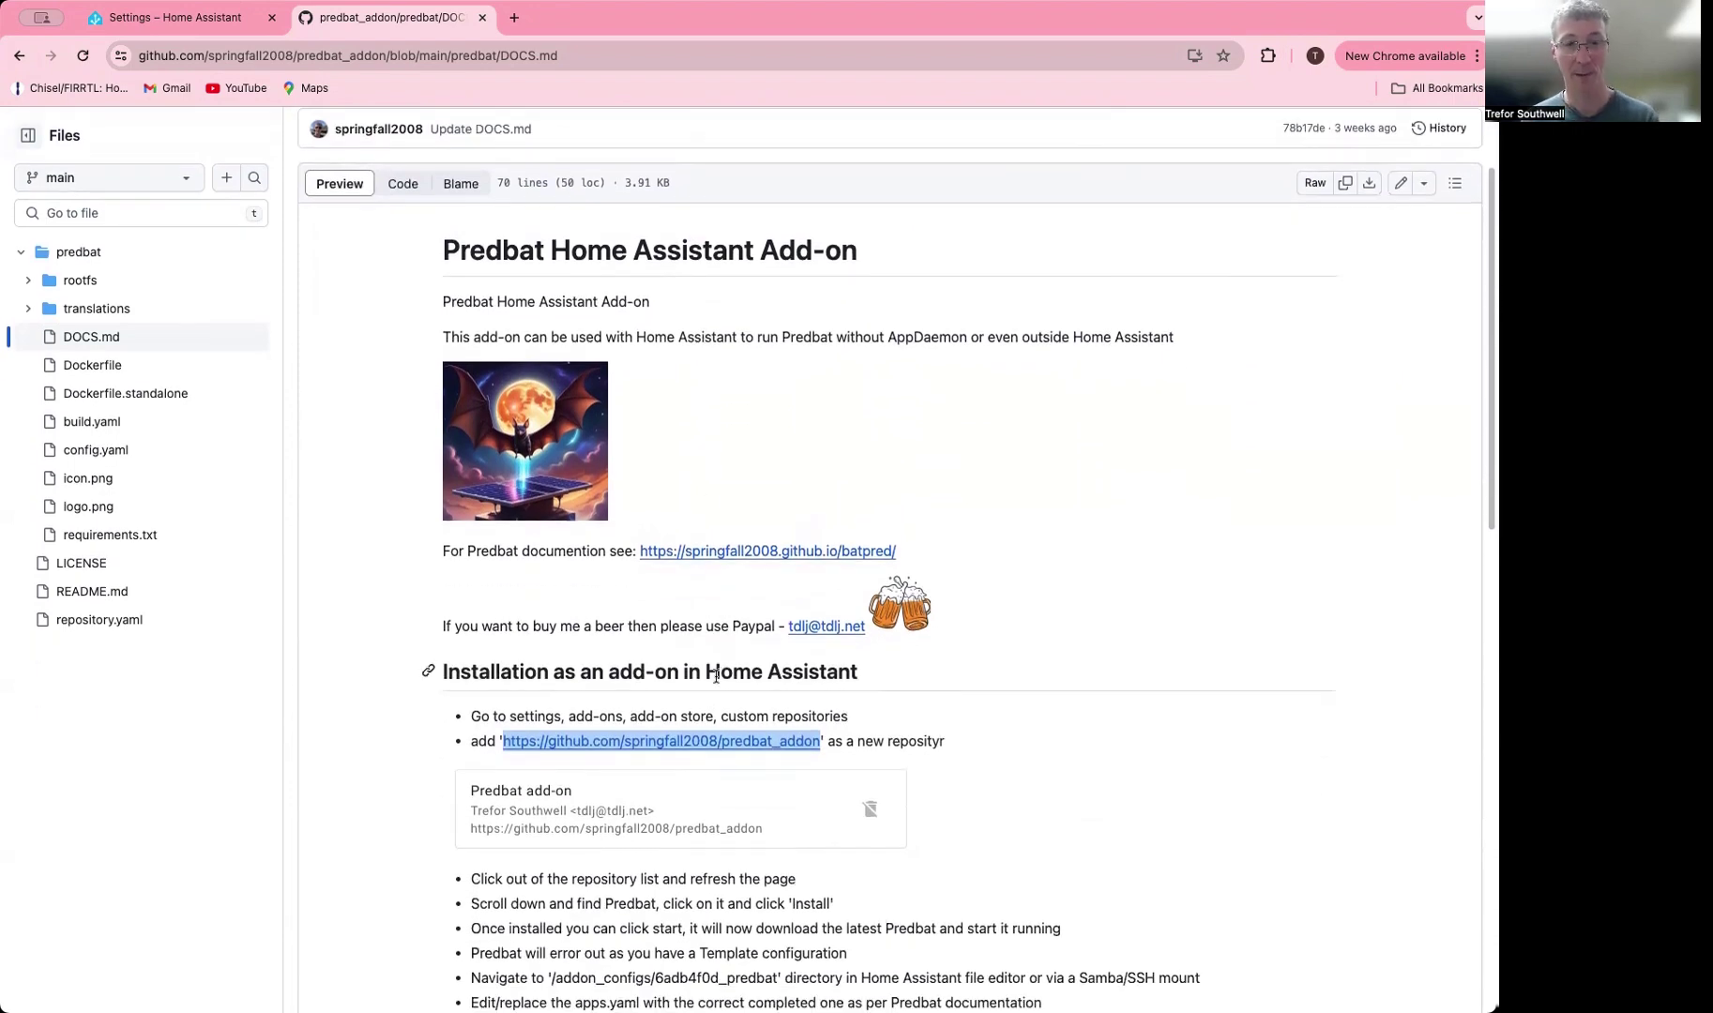
right_click(711, 739)
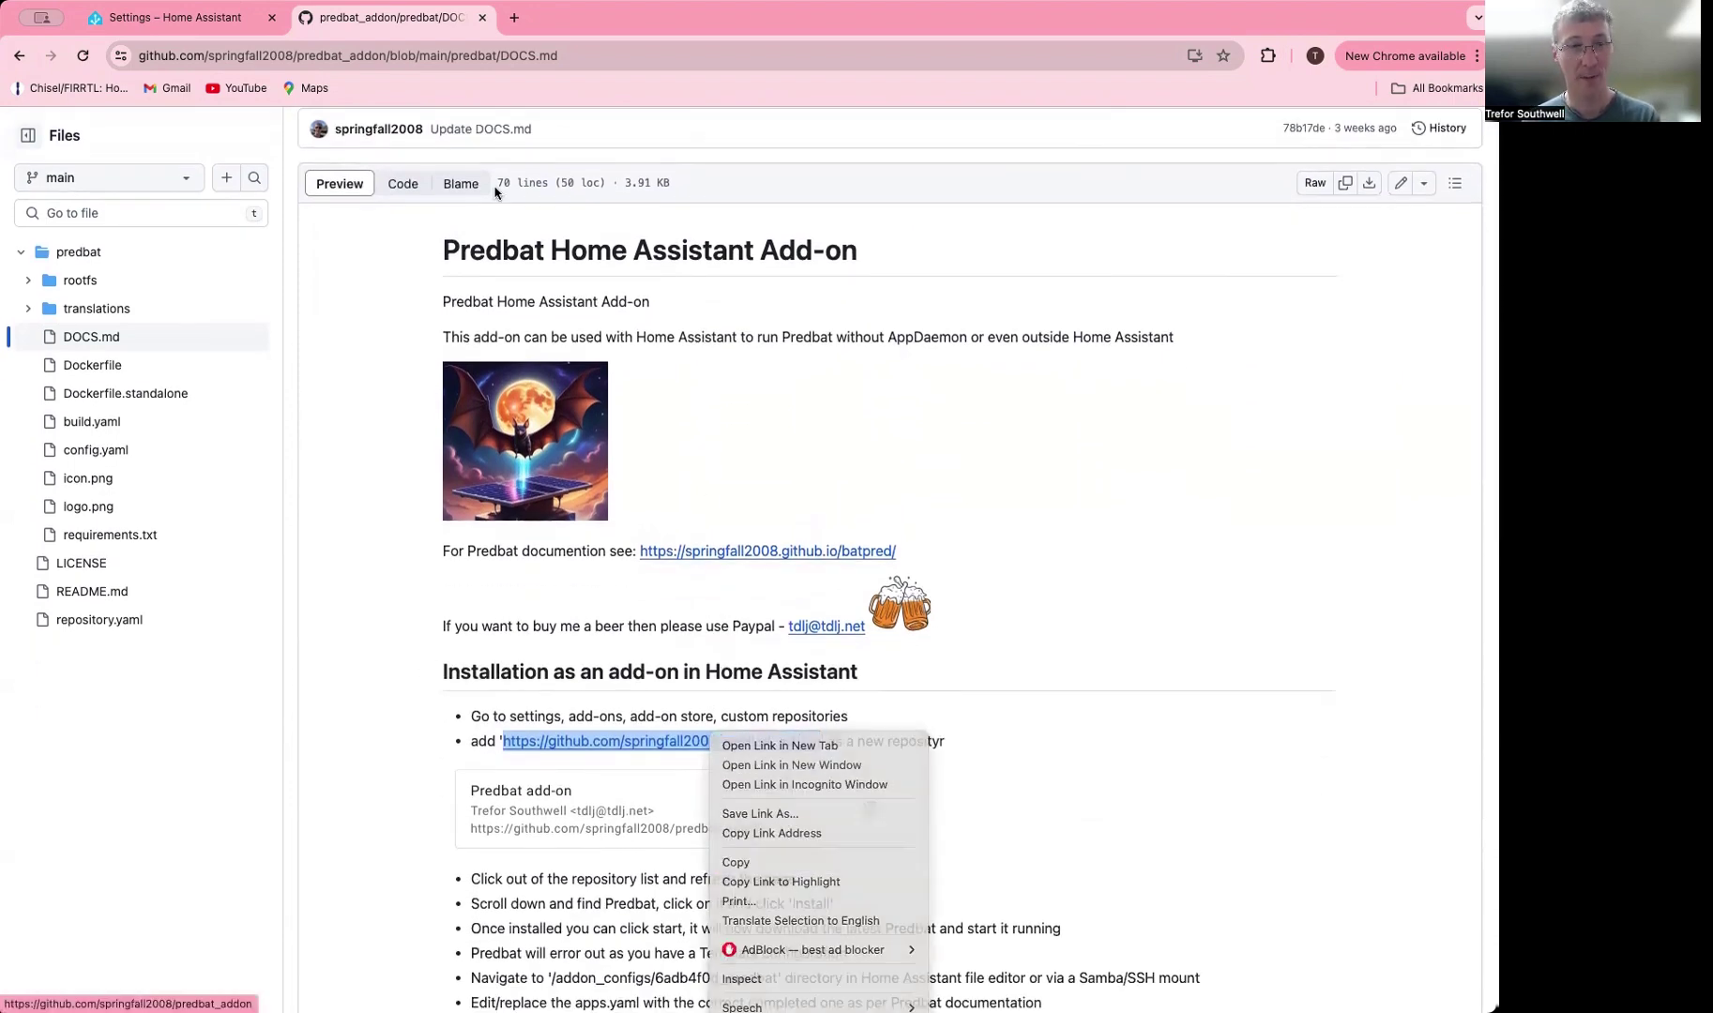
Copy the predbat_addon link address and go to the Home Assistant Add-on Store.
left_click(197, 28)
left_click(197, 28)
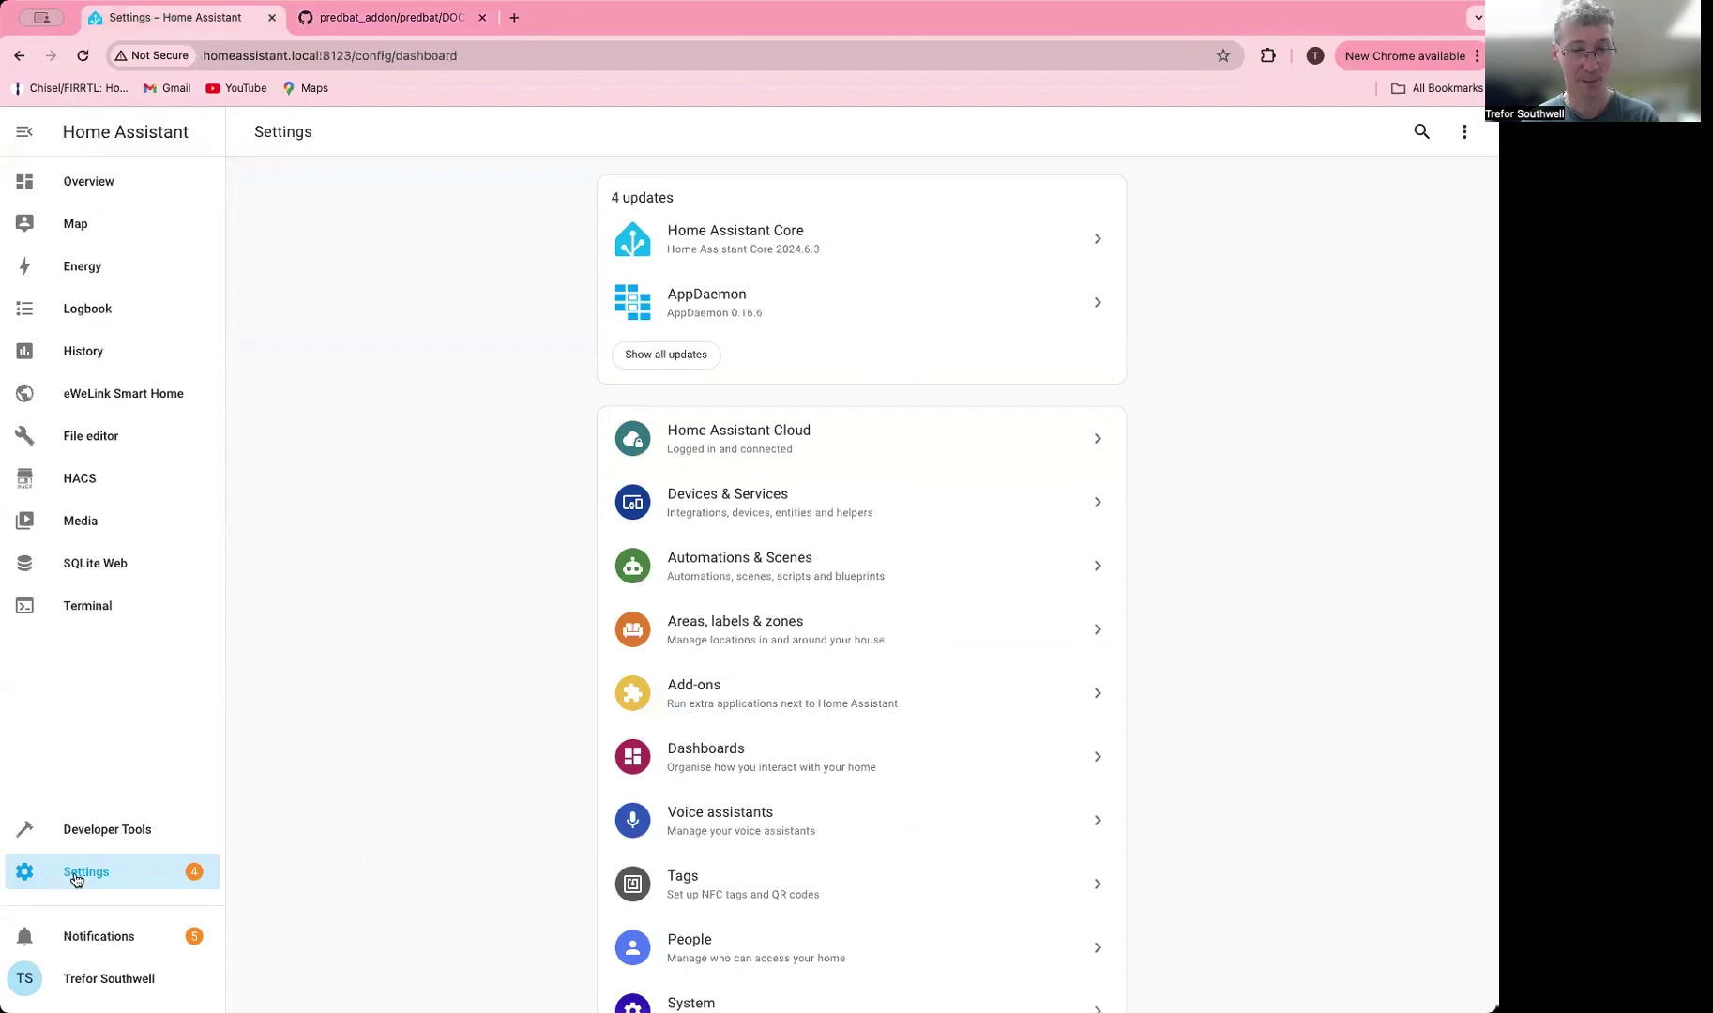
left_click(769, 696)
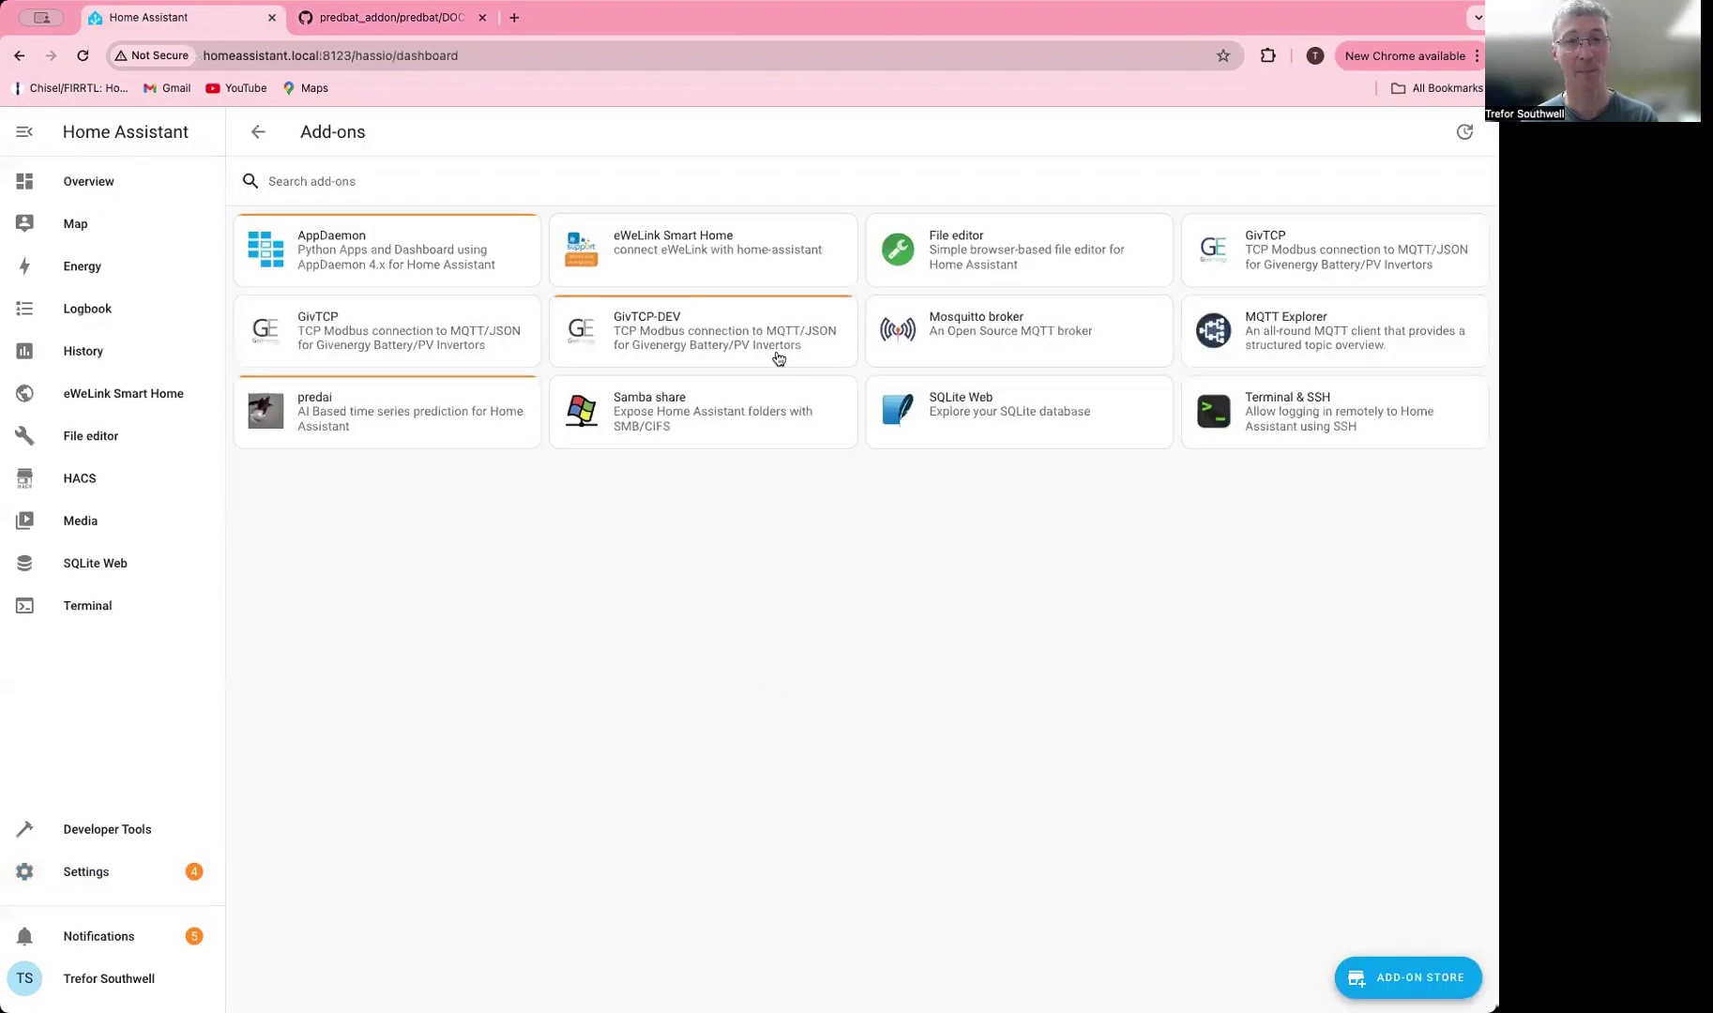
left_click(1396, 978)
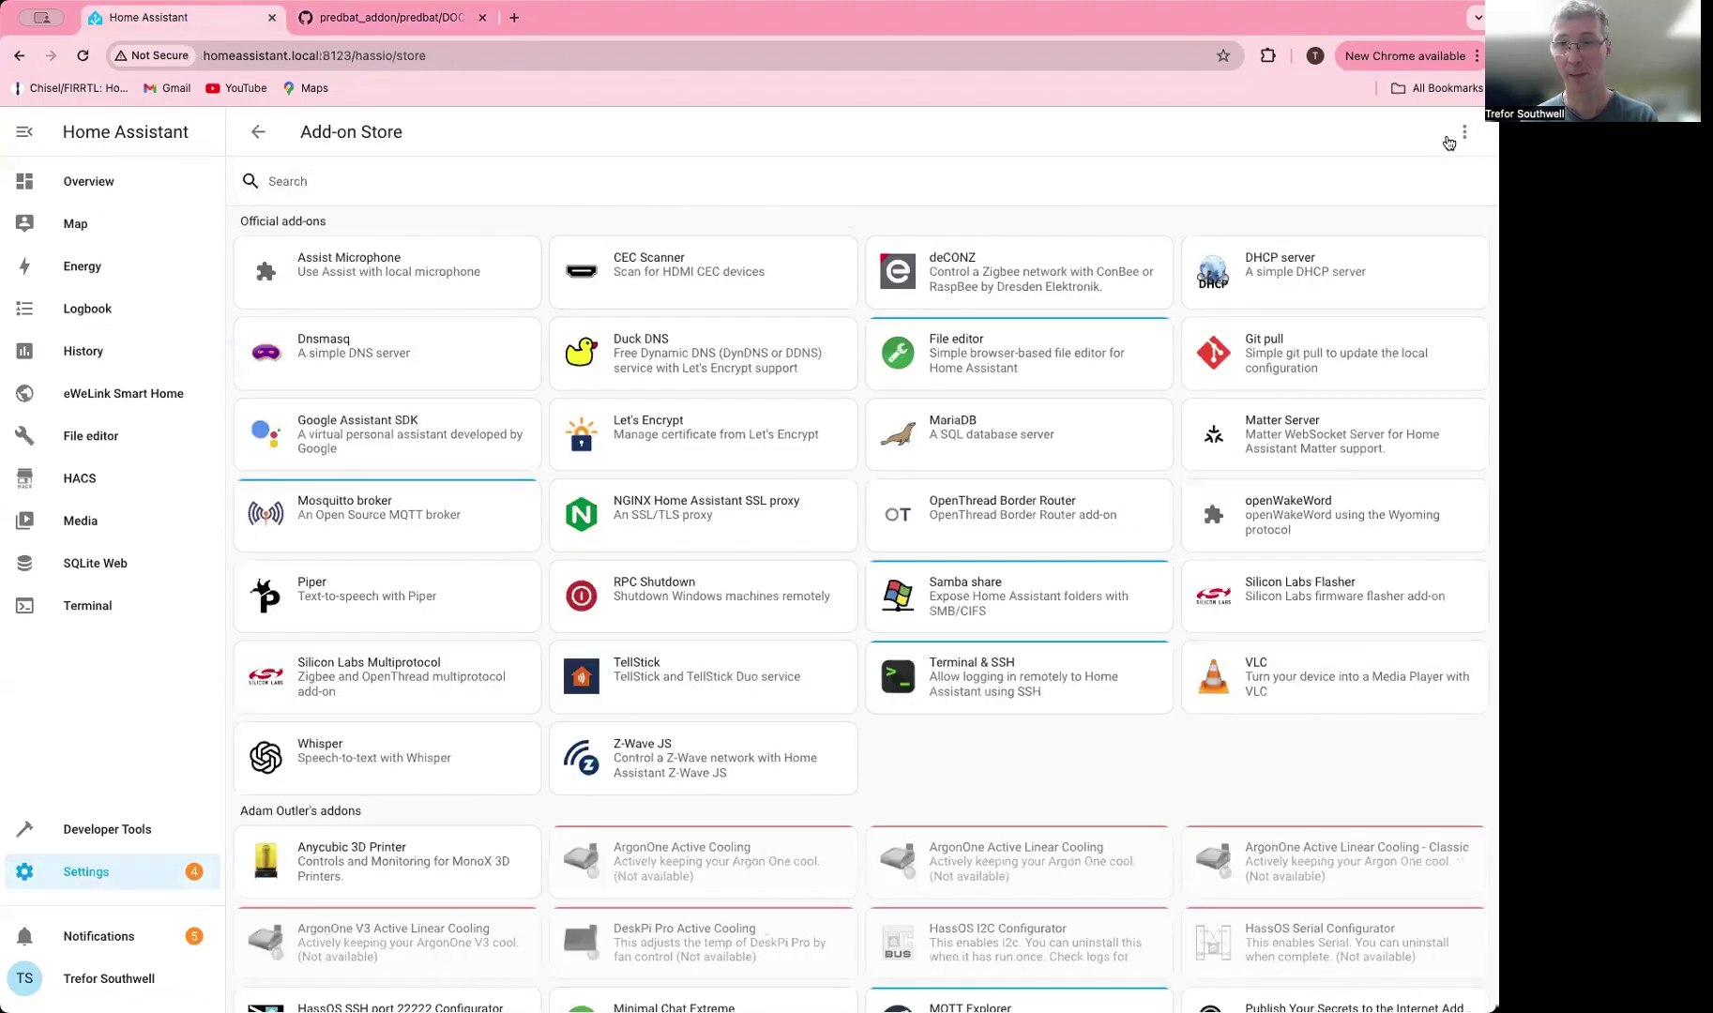
left_click(1465, 133)
left_click(1415, 225)
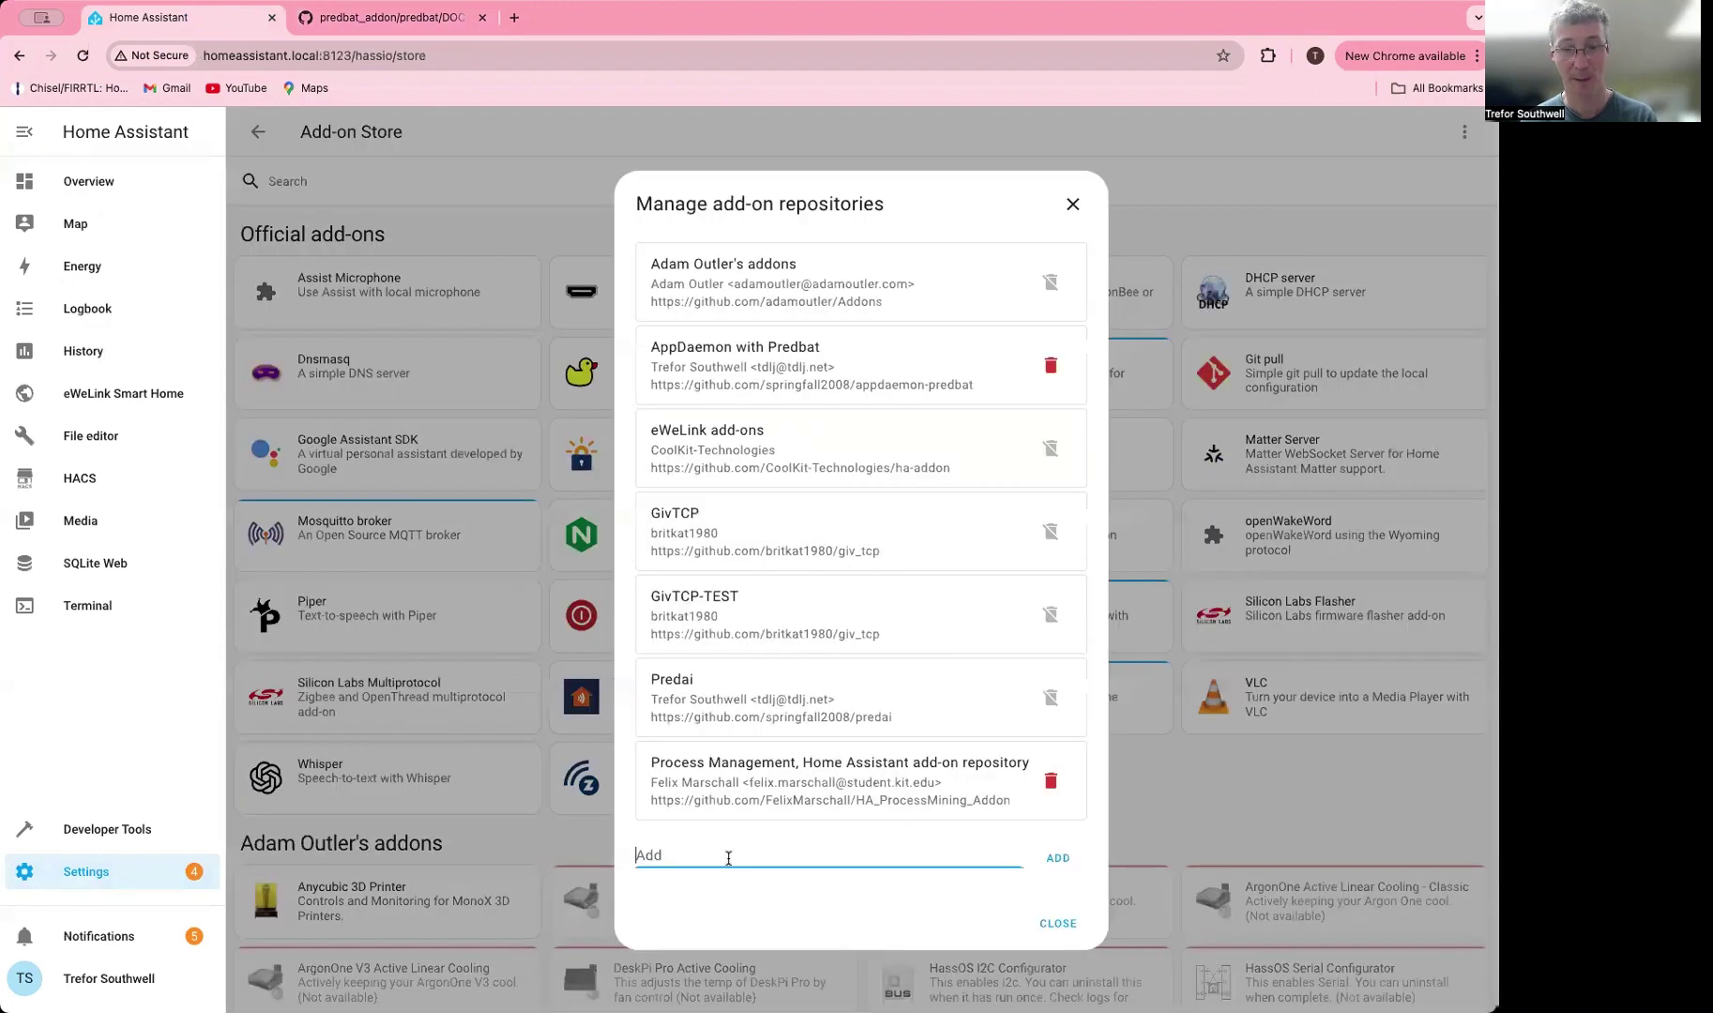
type("https://github.com/springfall2008/predbat_addon")
left_click(1057, 858)
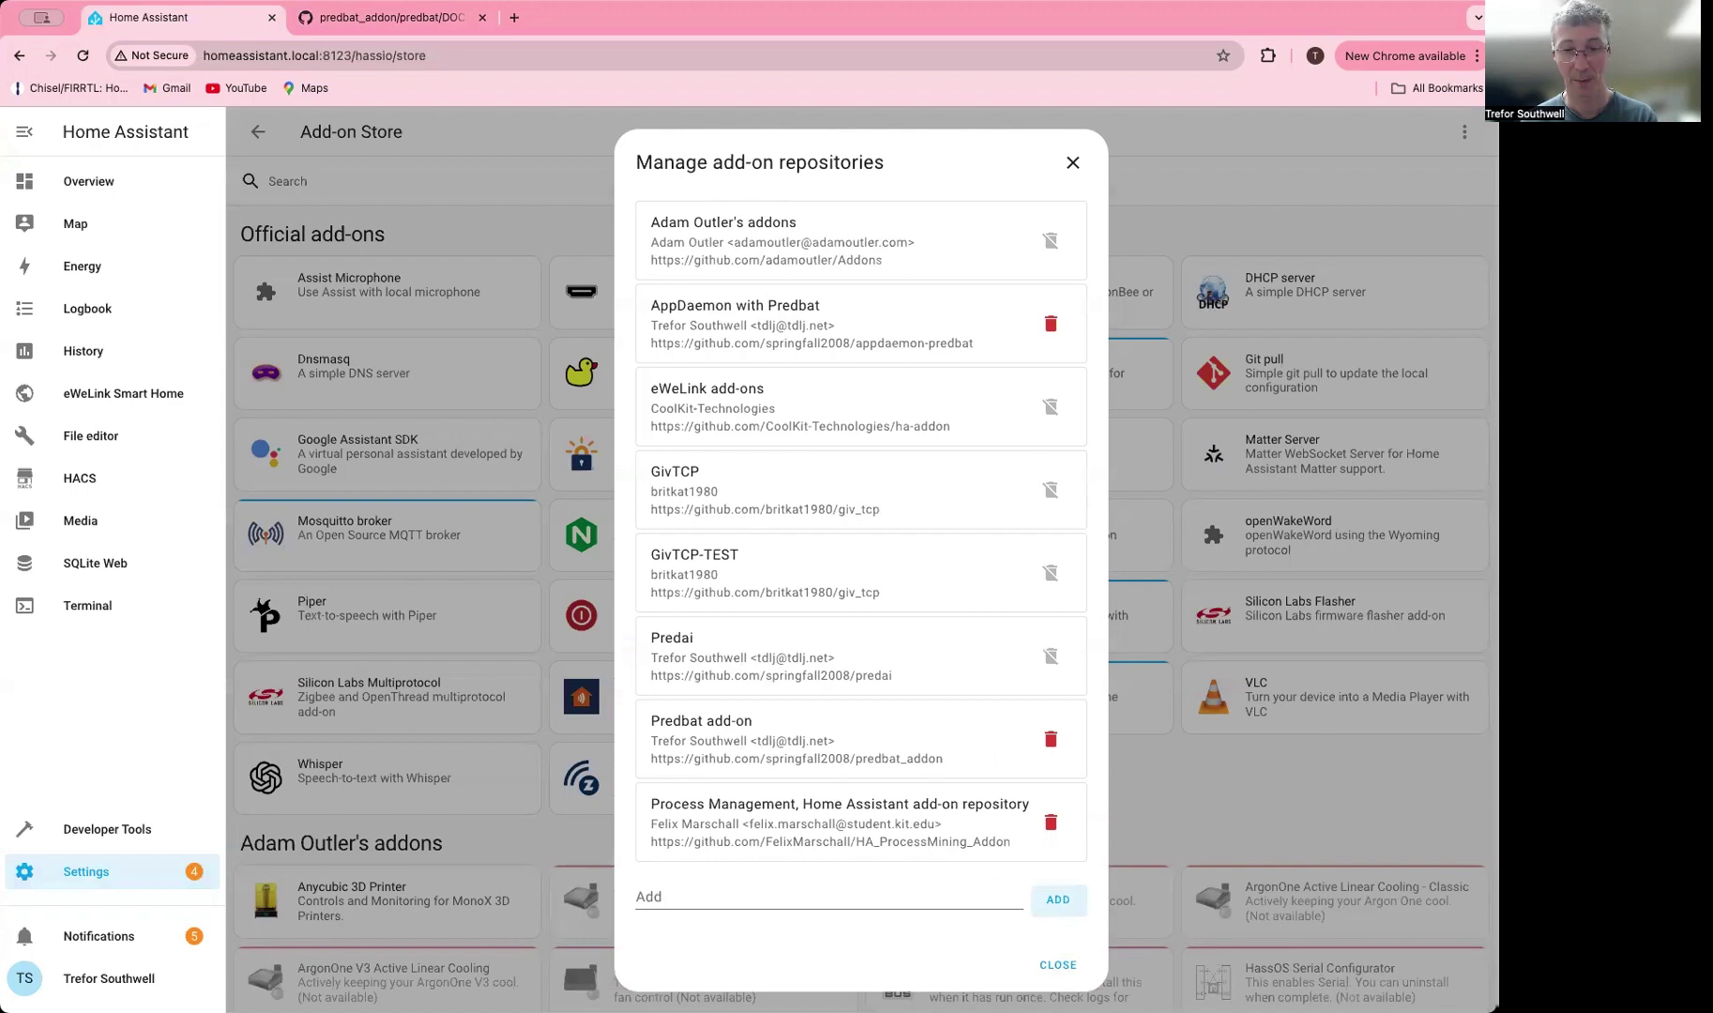
left_click(1055, 965)
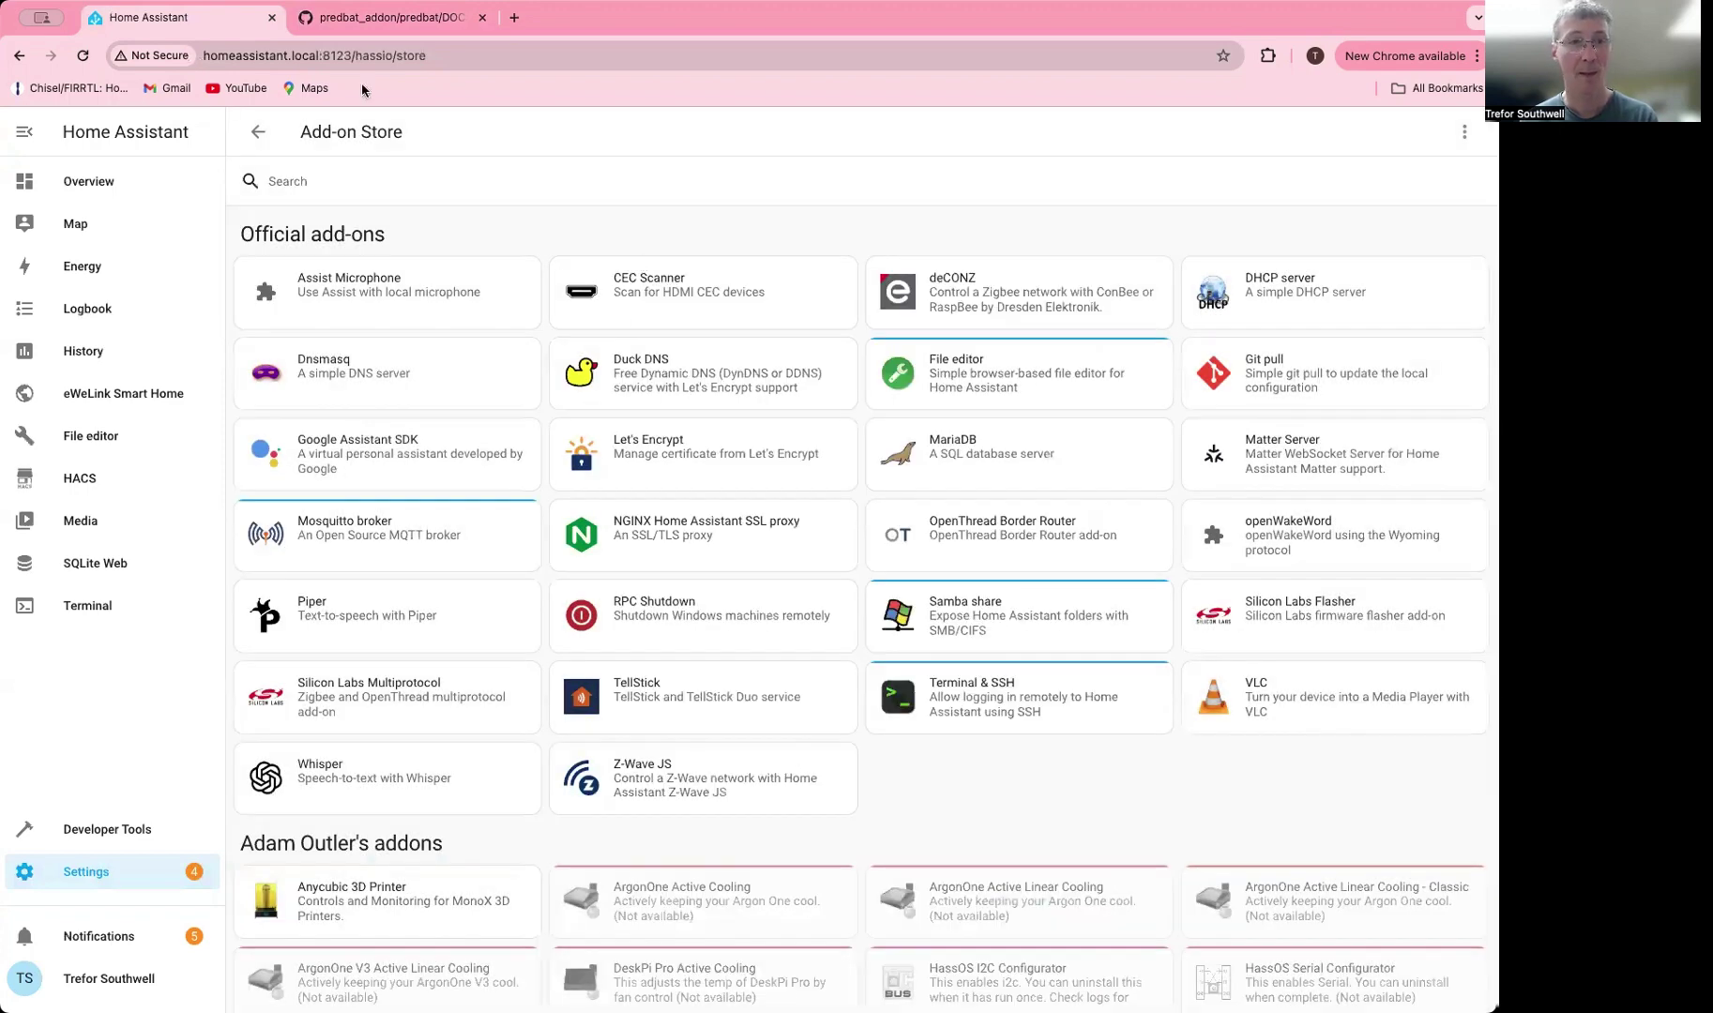
Reload the Add-on Store, find the predbat add-on card, and install version 1.1.7.
left_click(83, 56)
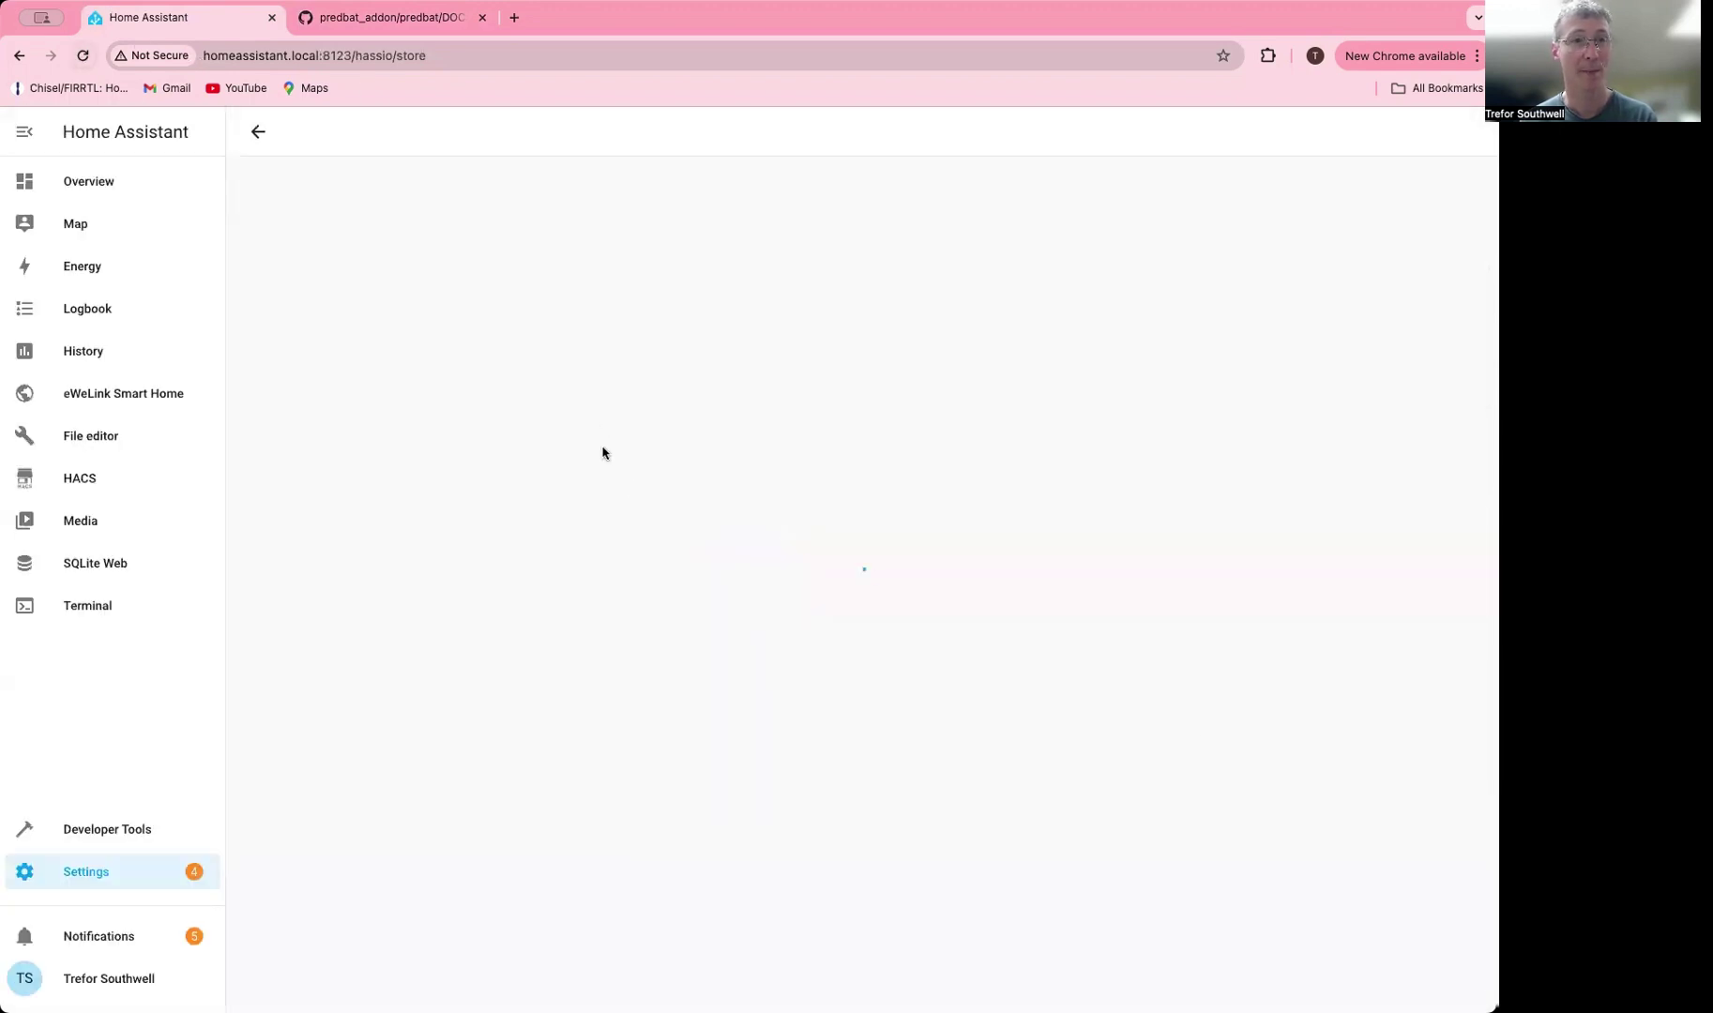
scroll(628, 460, "down", 15)
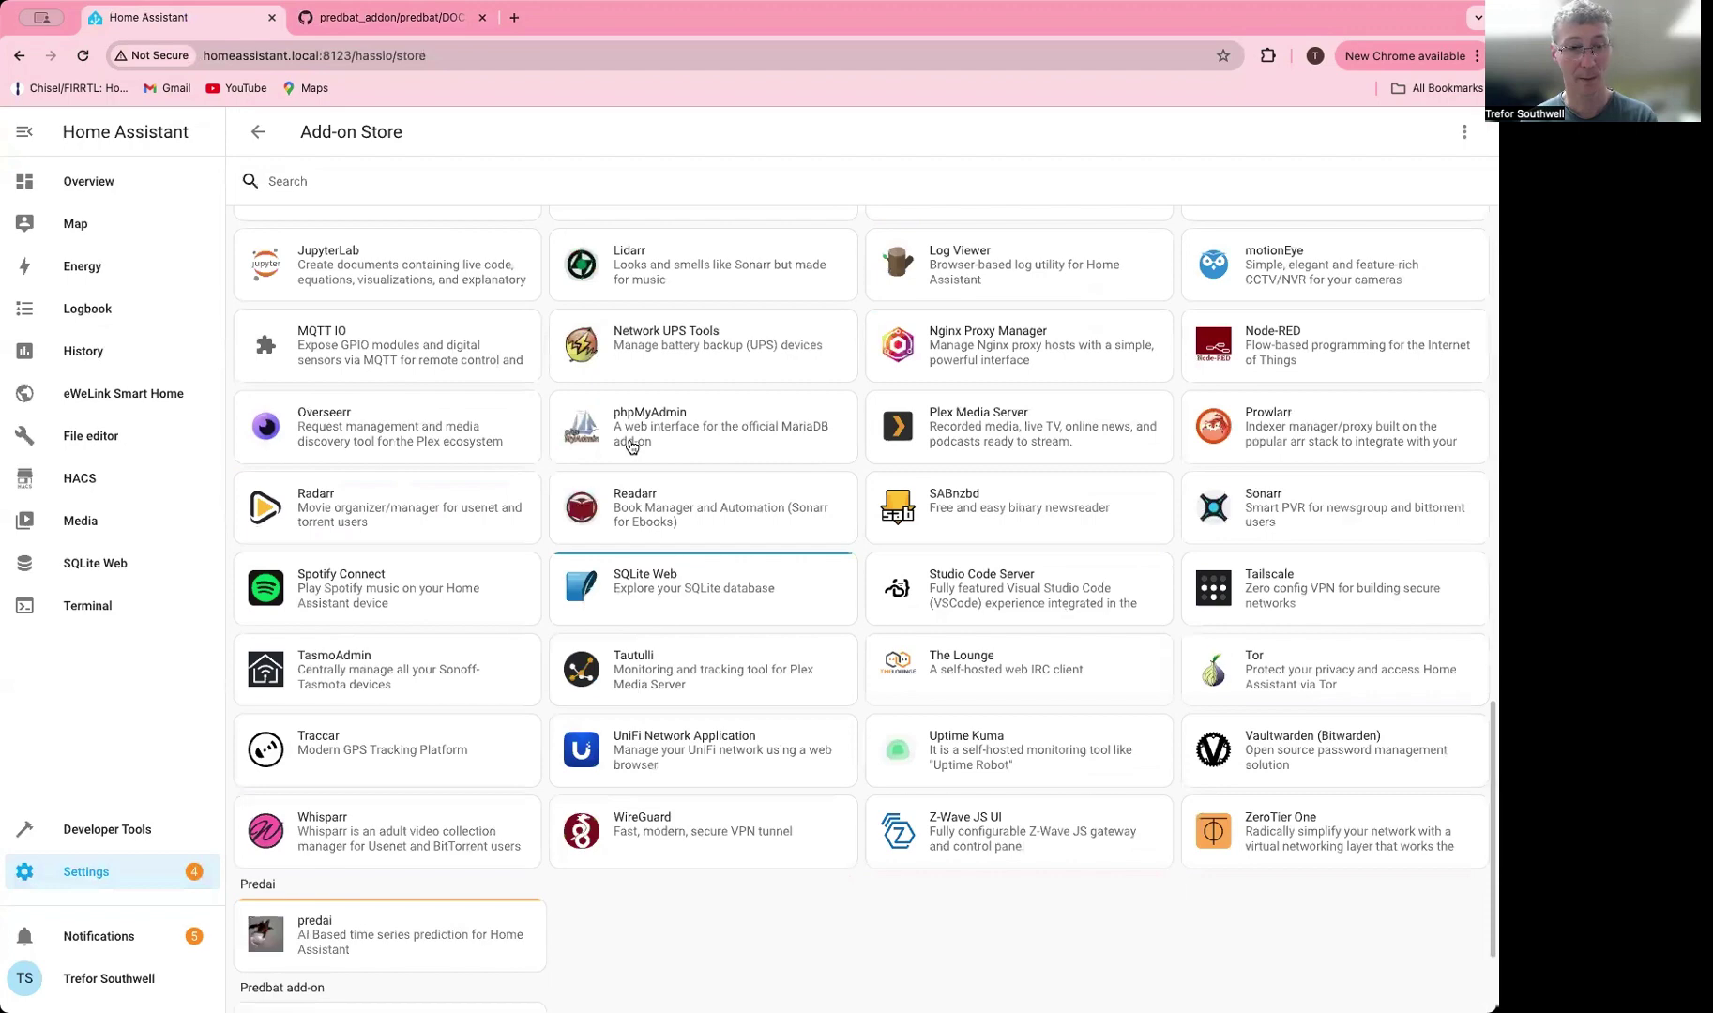
scroll(632, 447, "down", 2)
left_click(396, 865)
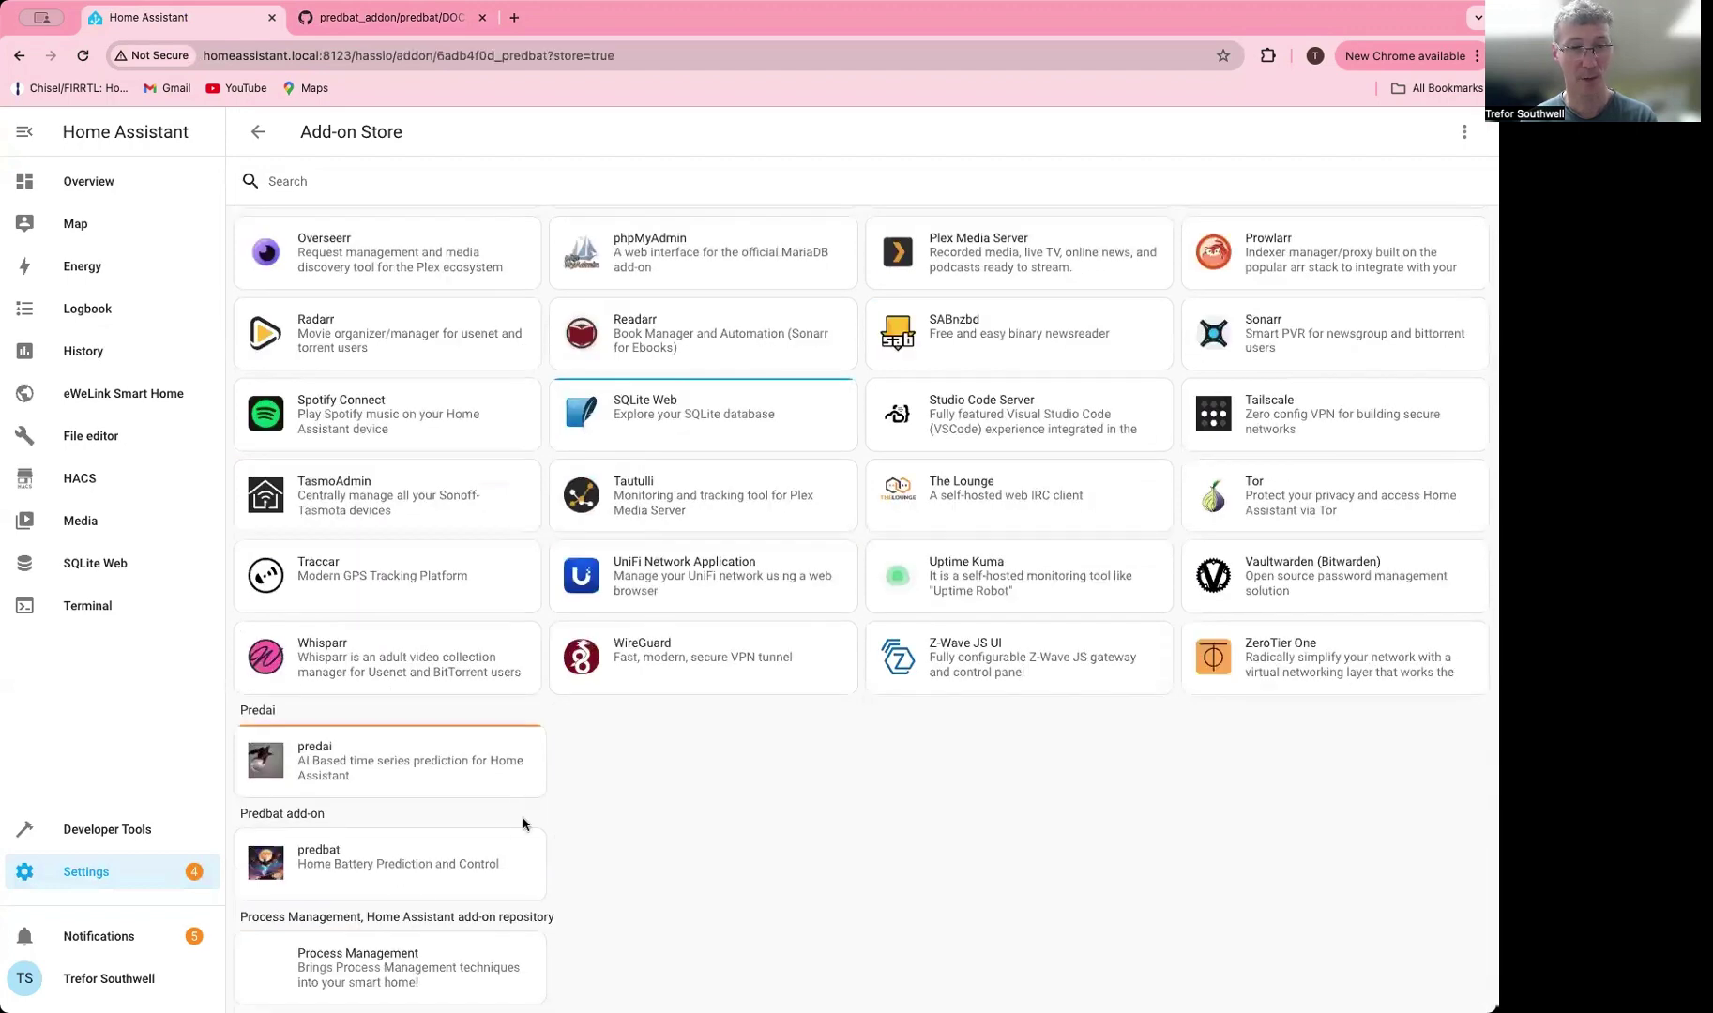
left_click(450, 443)
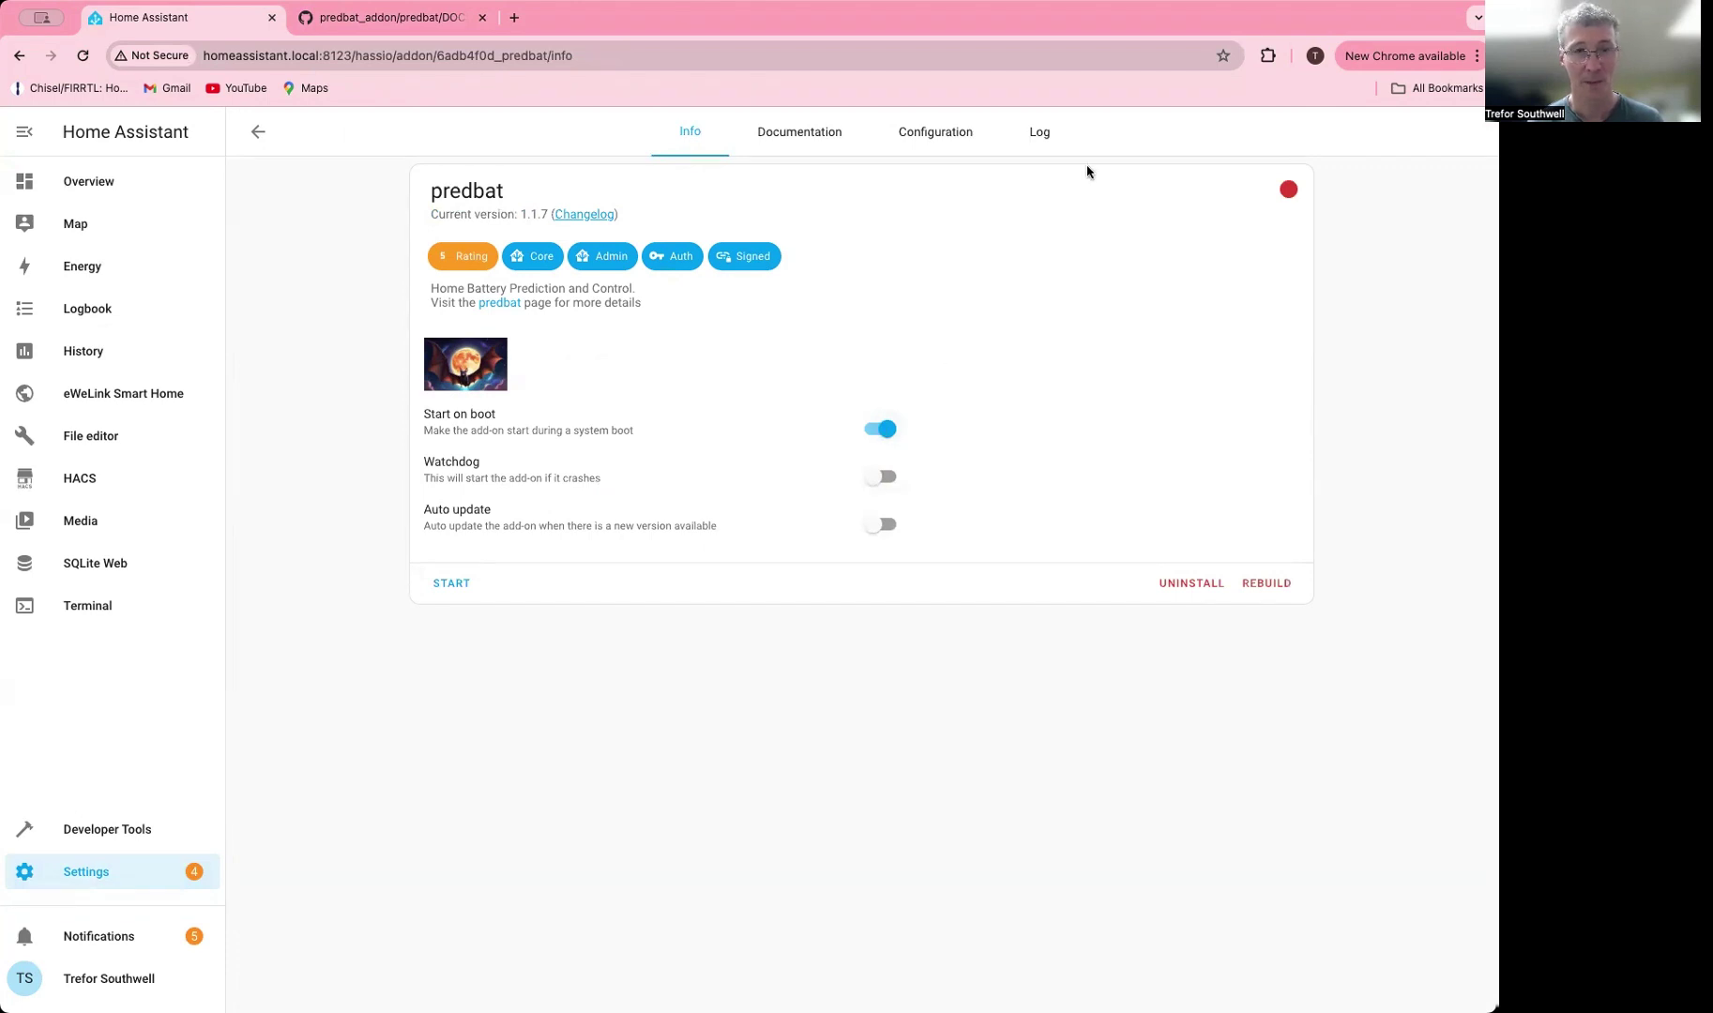
left_click(458, 586)
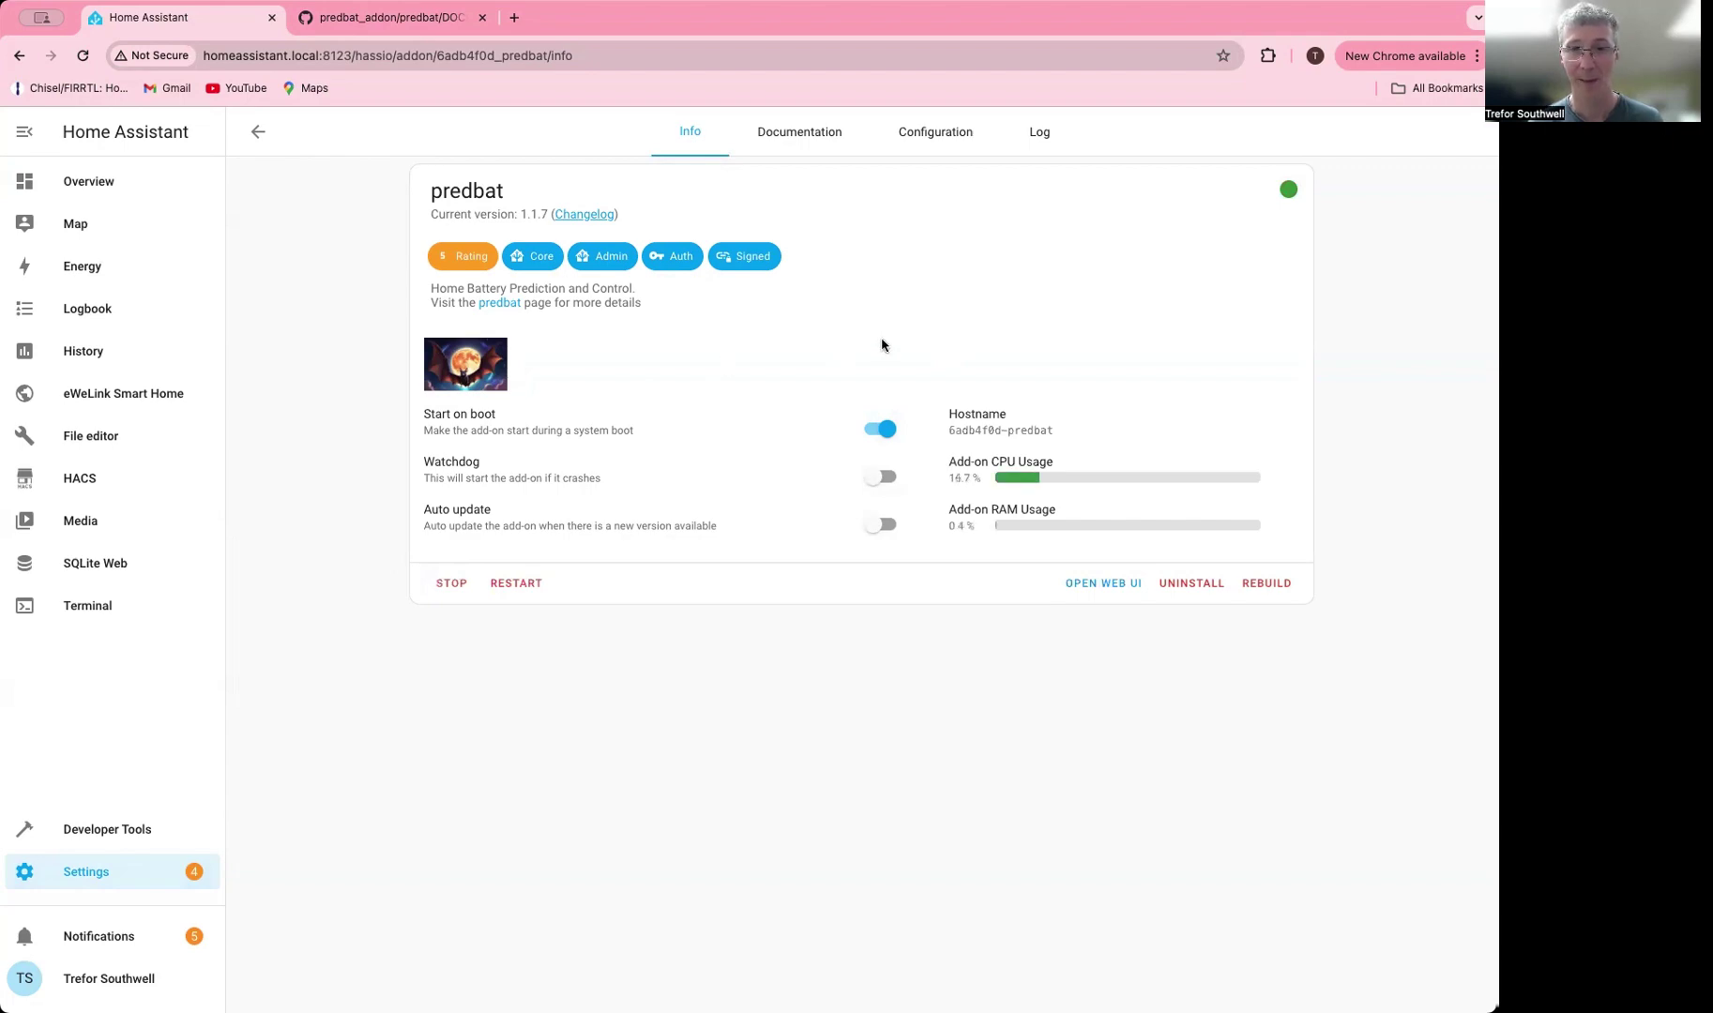
left_click(1040, 132)
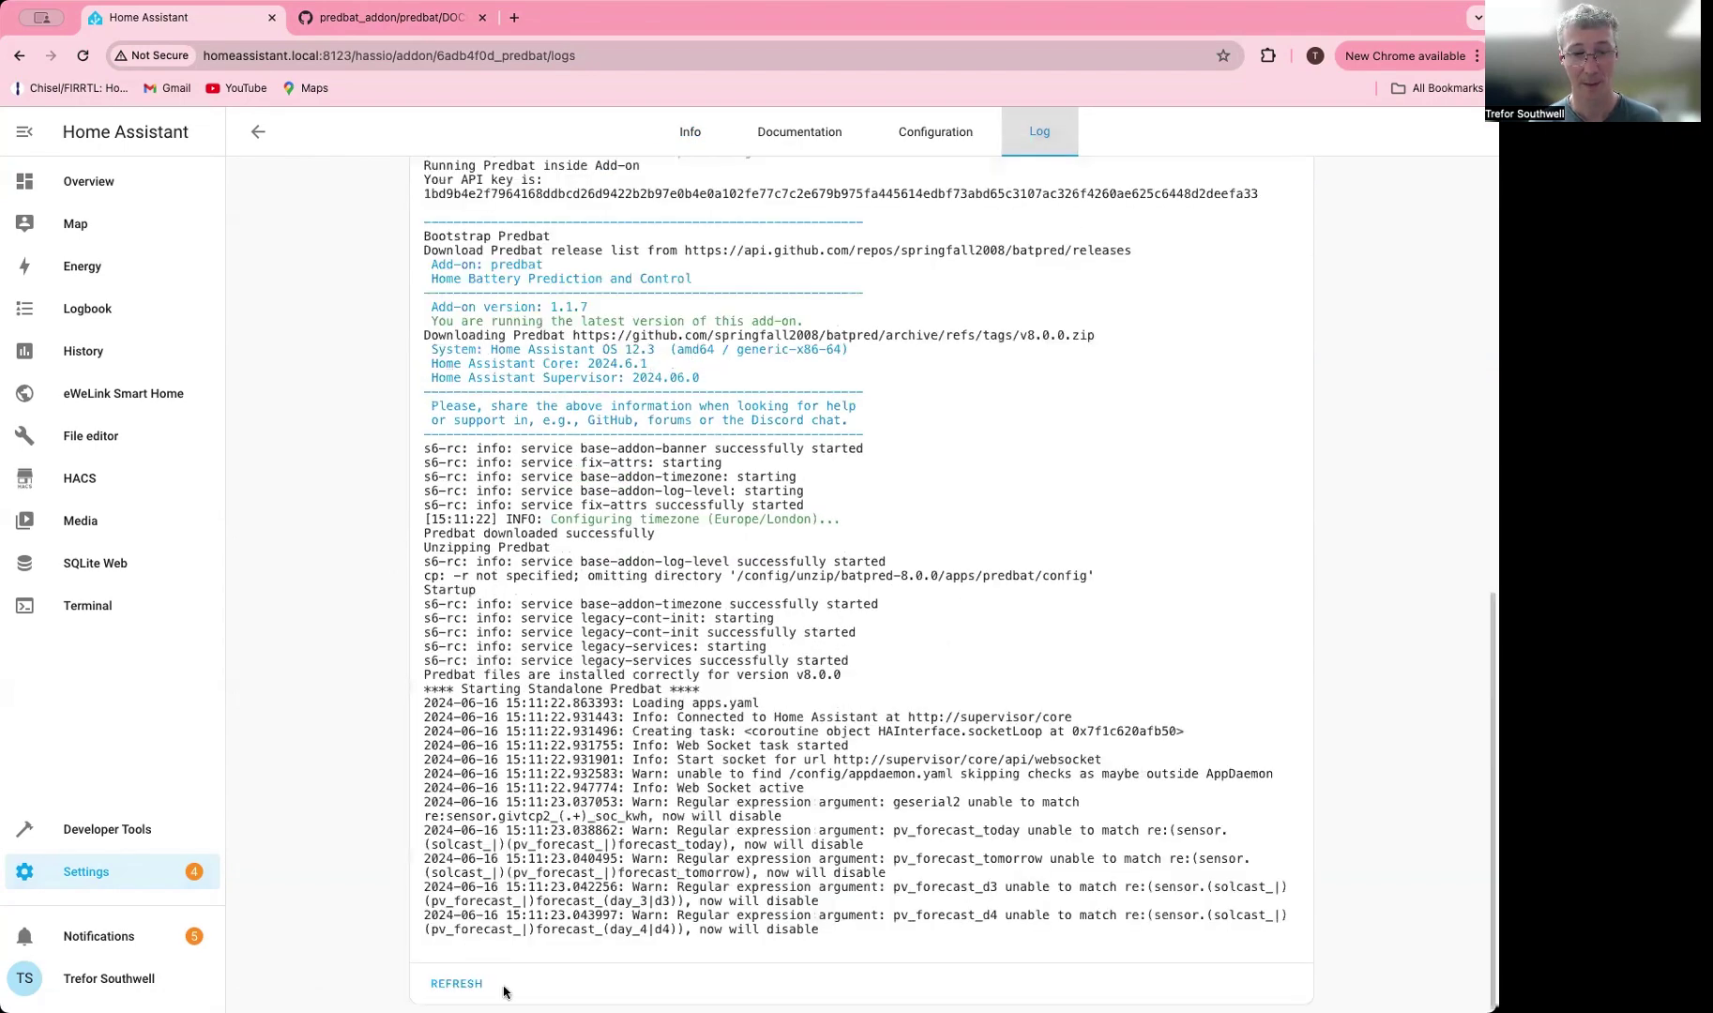
left_click(469, 988)
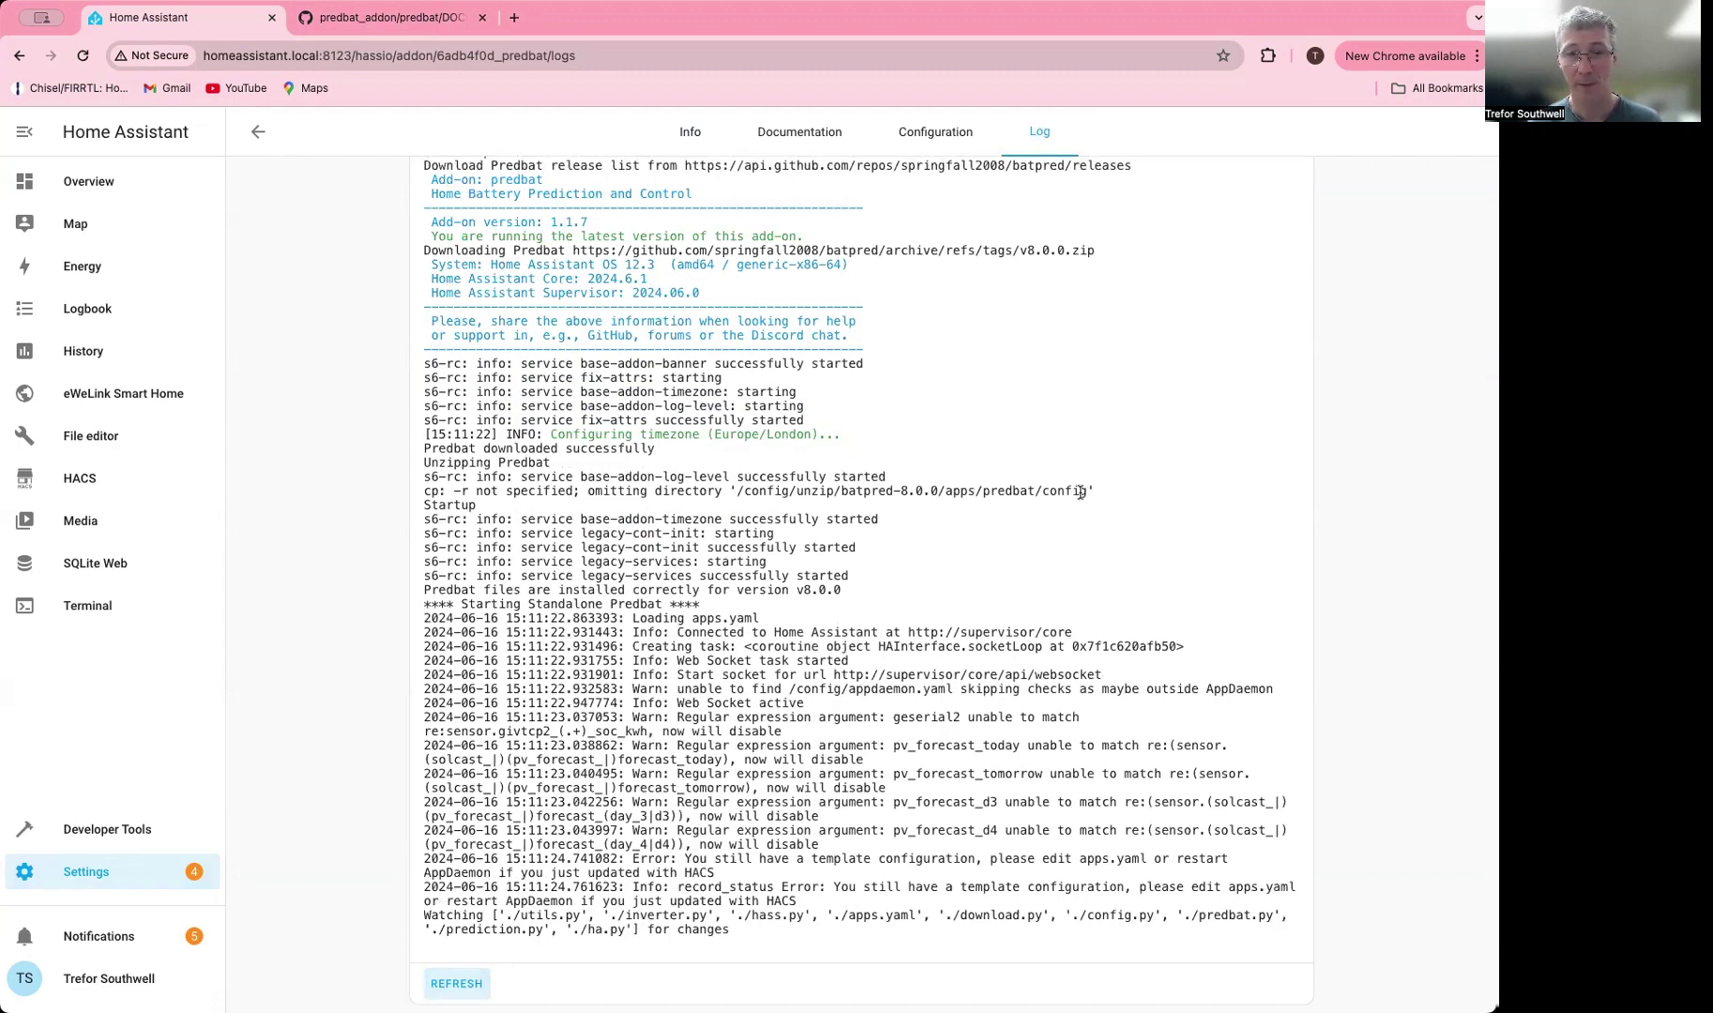
left_click_drag(1080, 491, 762, 488)
left_click(760, 472)
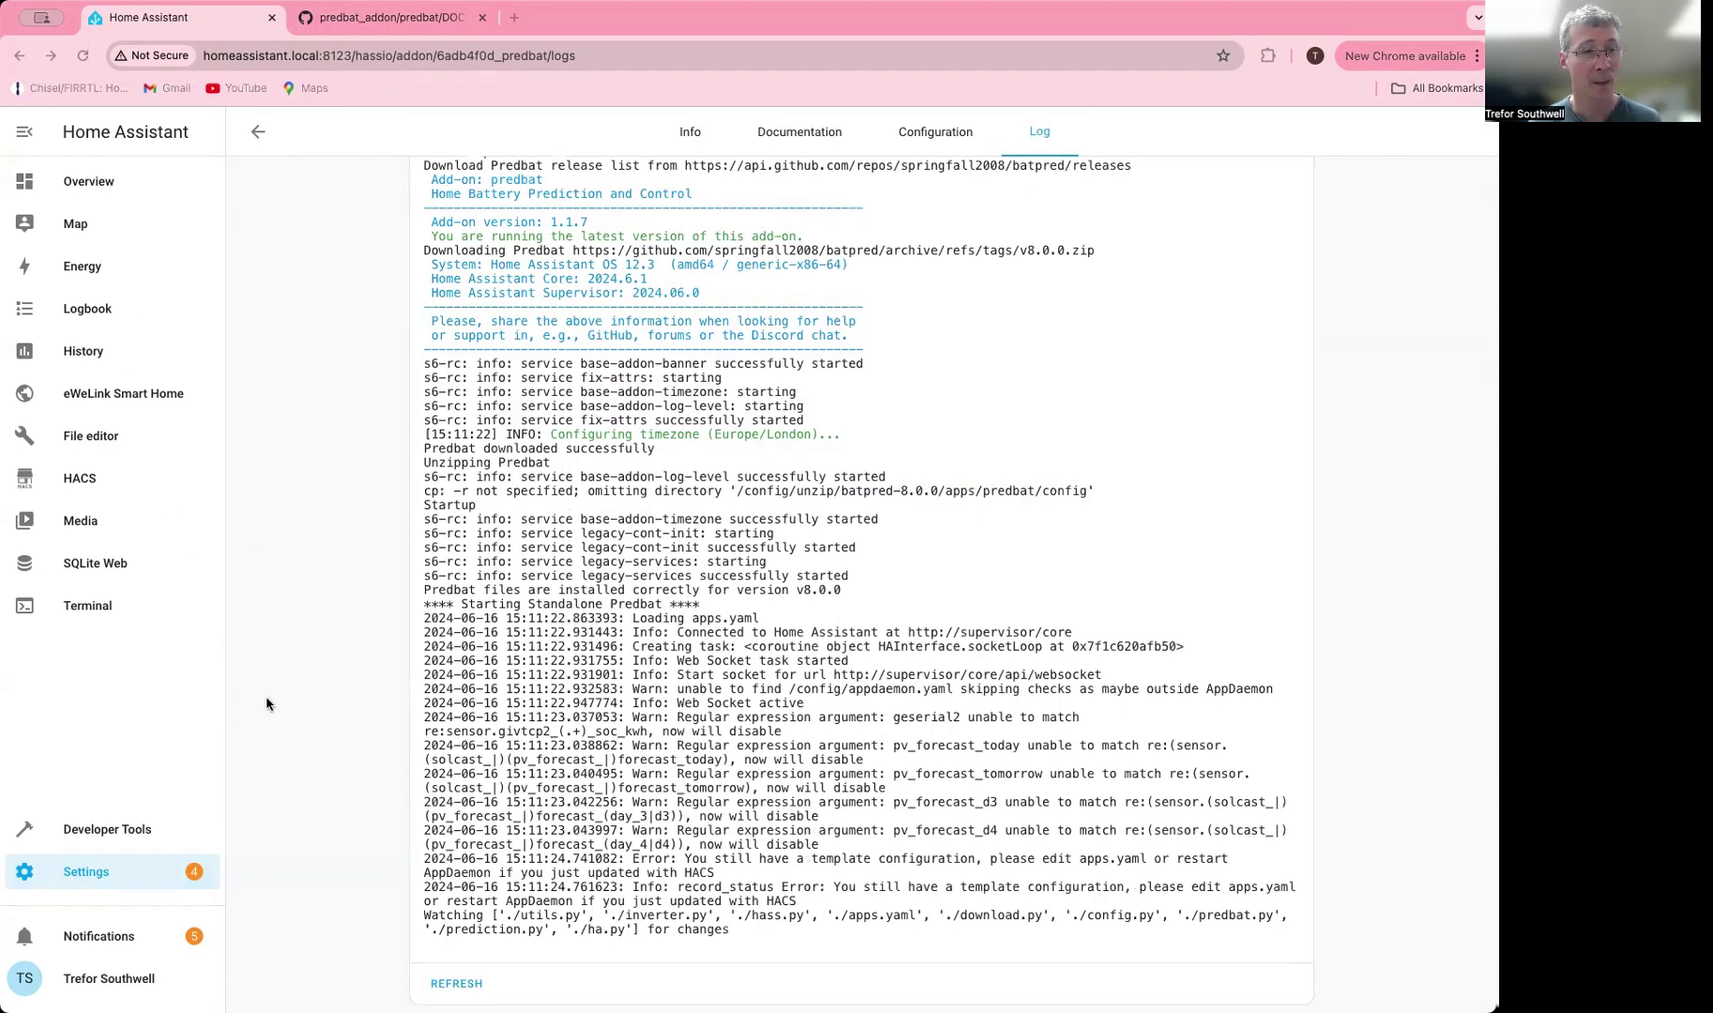
Browse the File editor to addon_configs/6adb4f0d_predbat to list apps.yaml and Predbat's files.
left_click(103, 436)
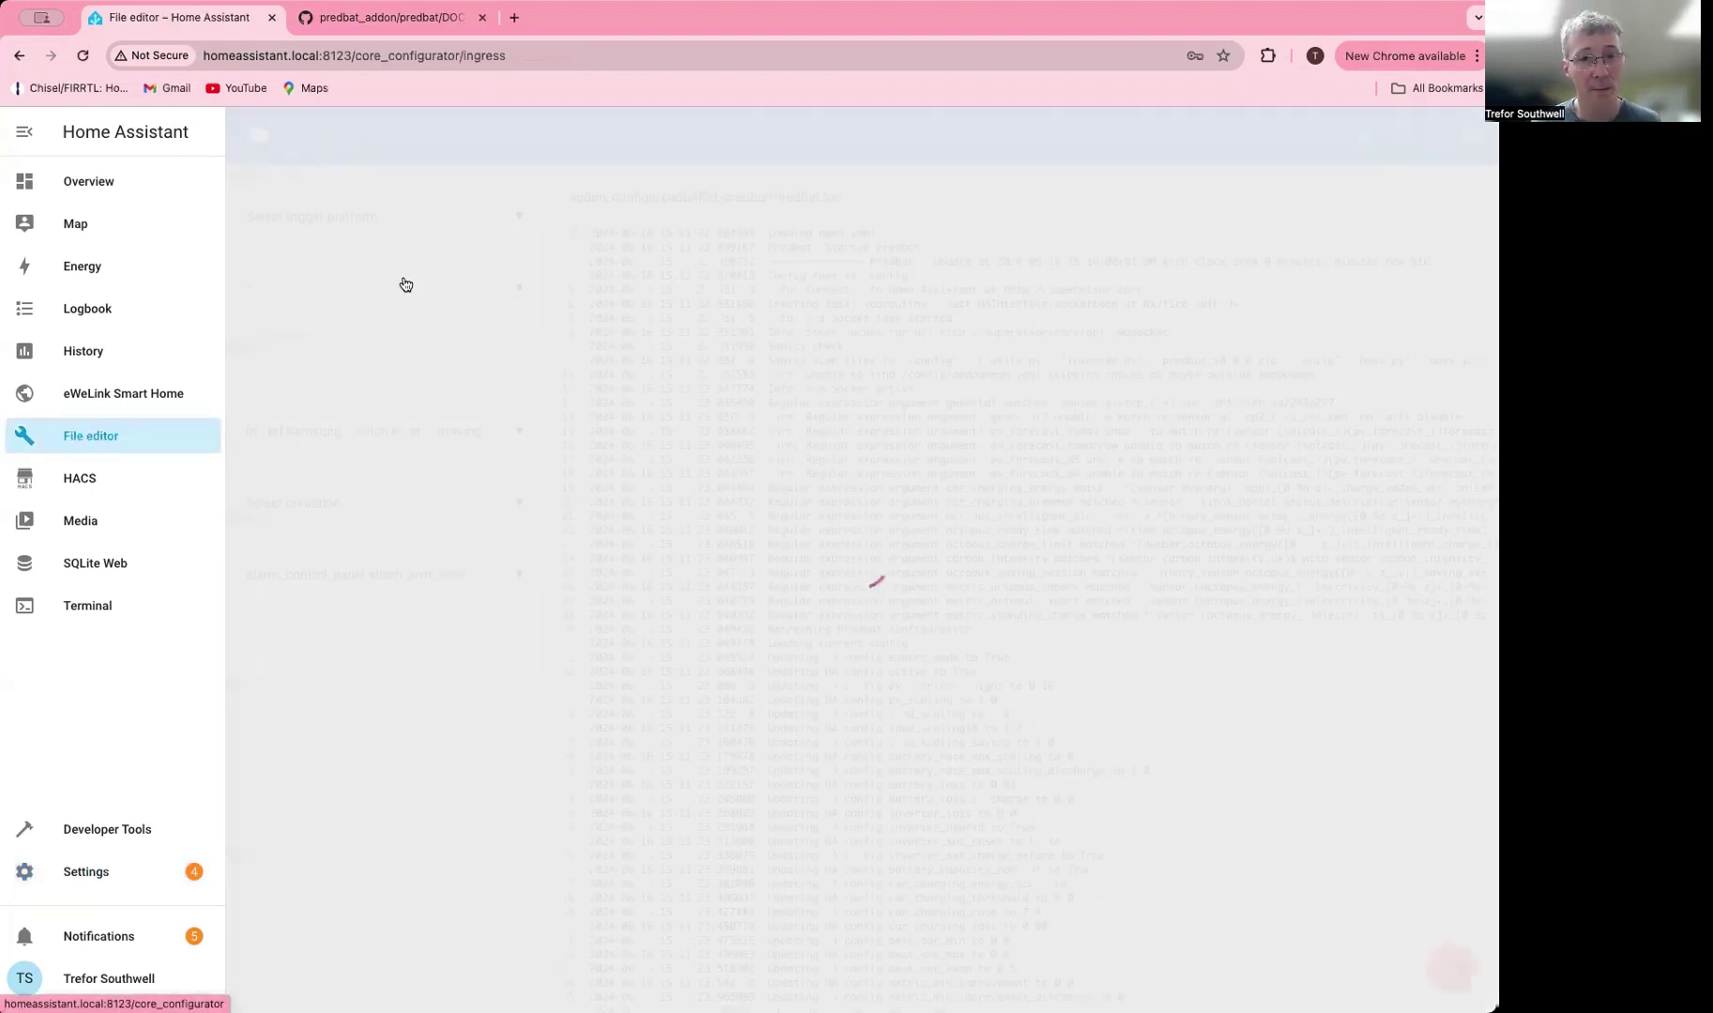
left_click(257, 138)
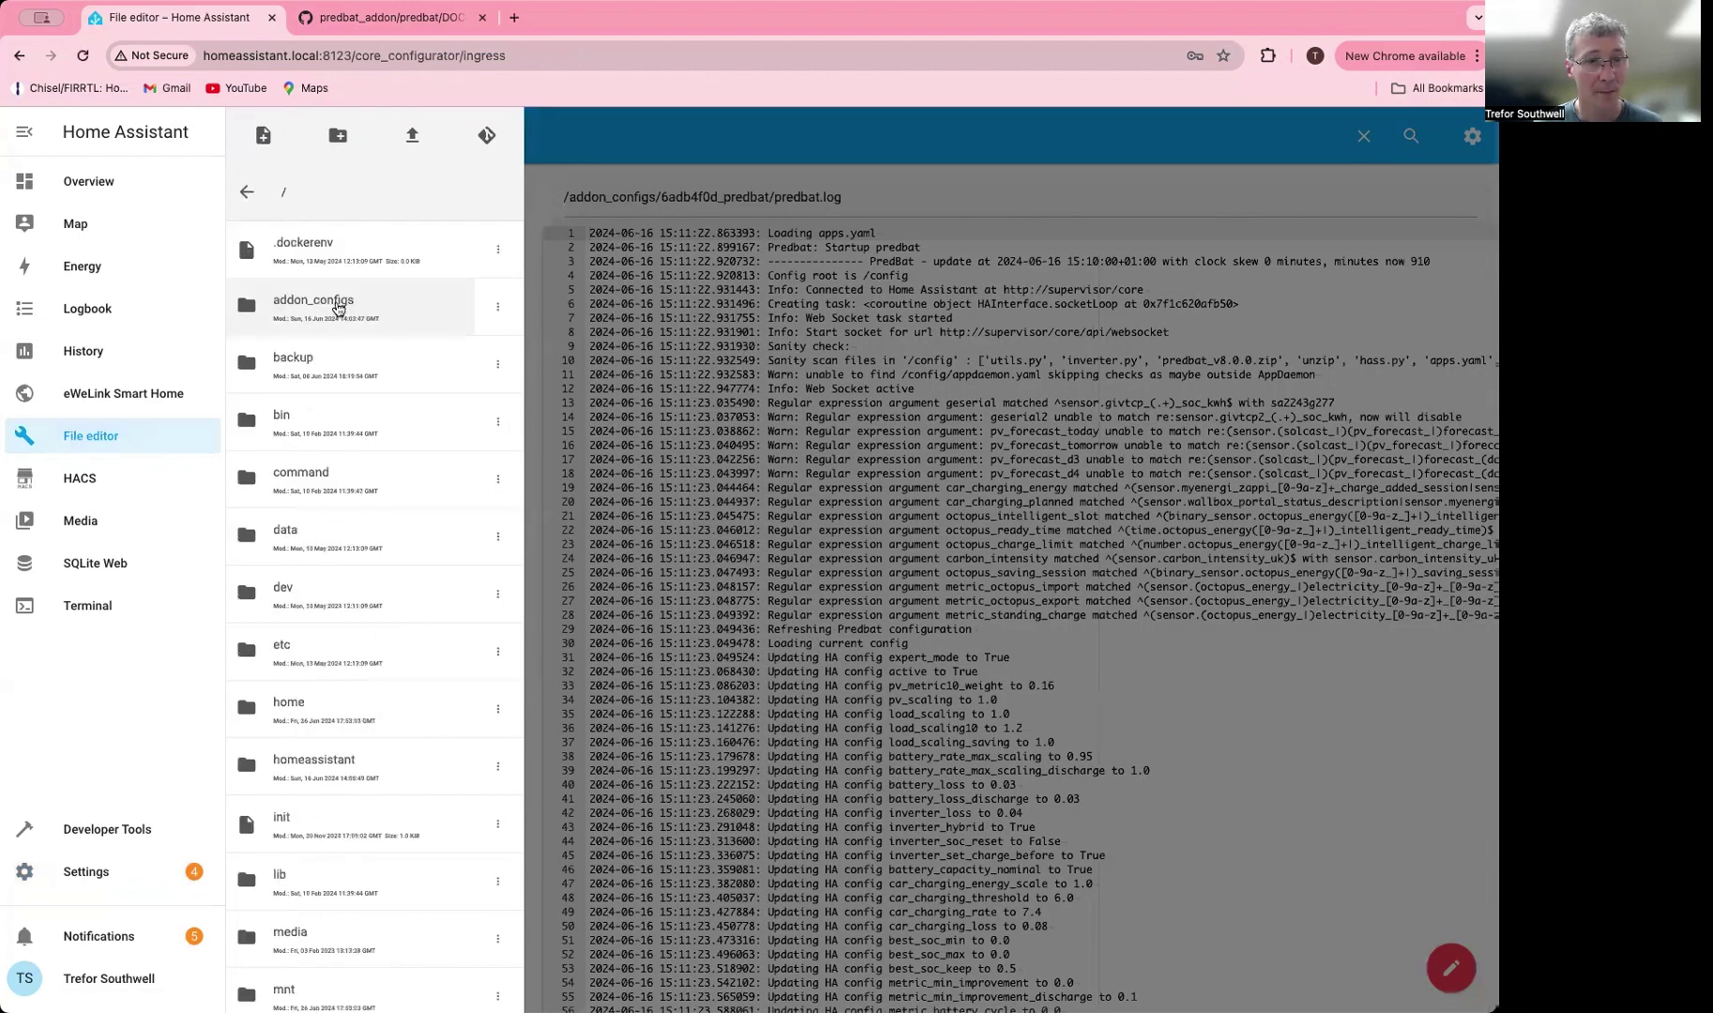
left_click(335, 283)
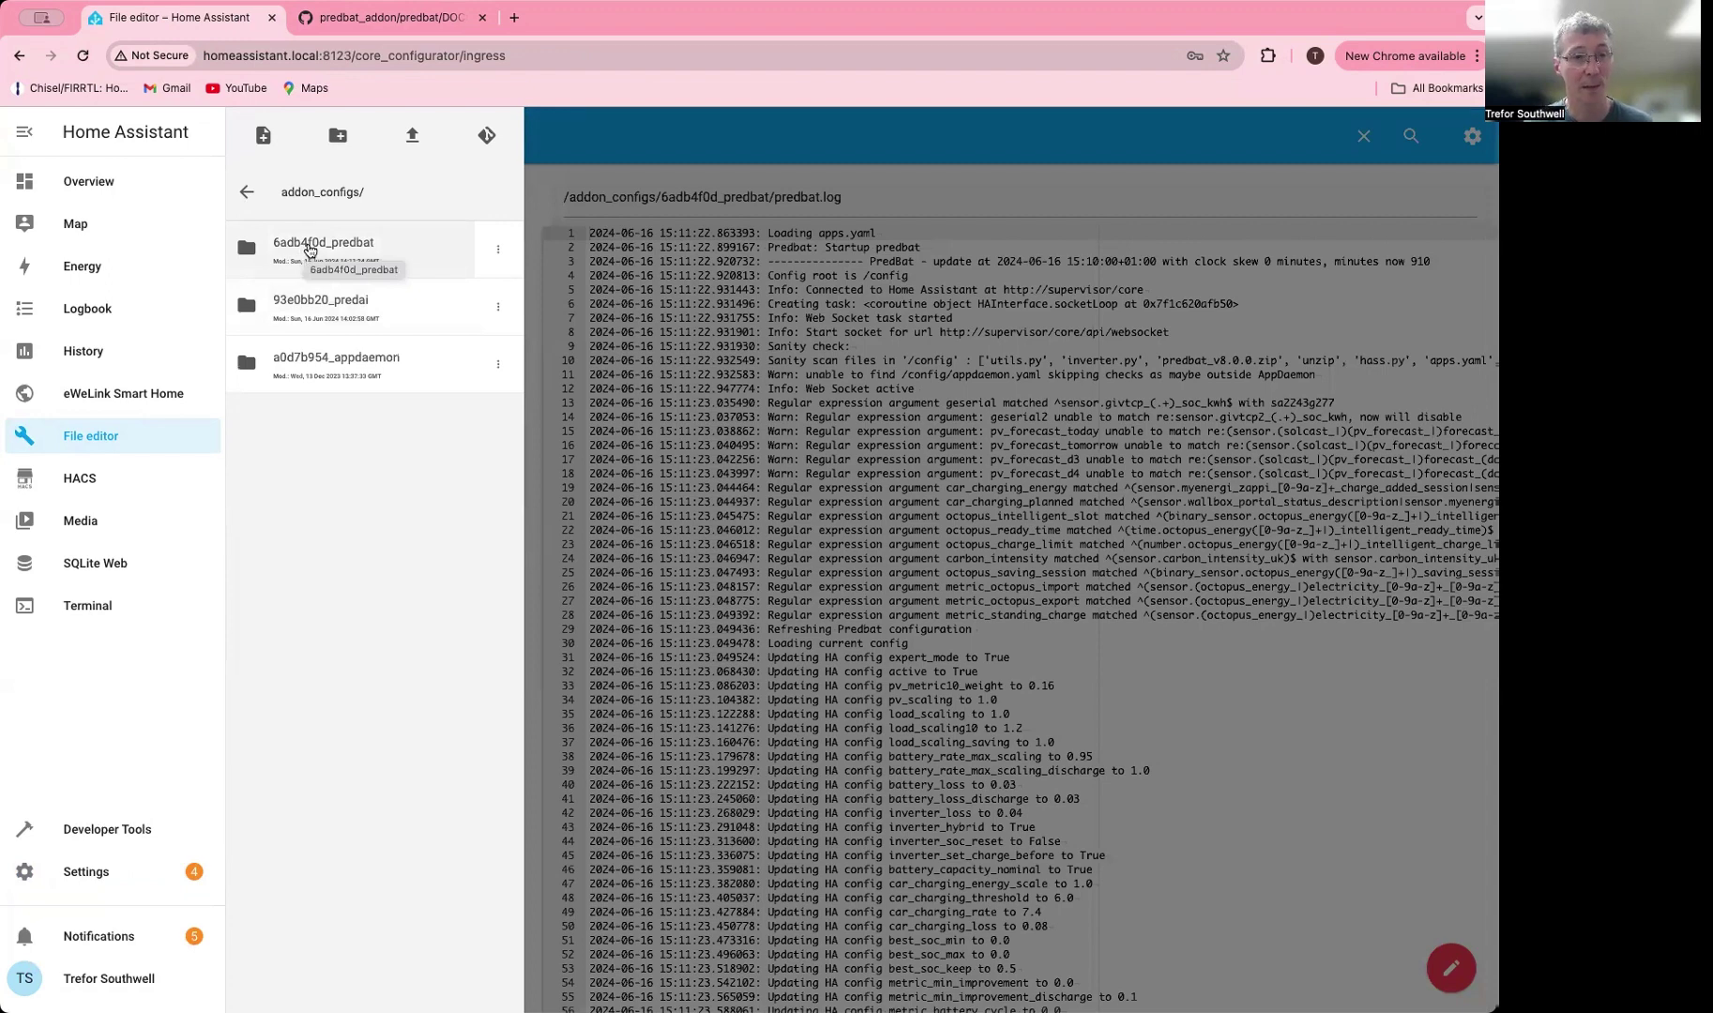
left_click(310, 248)
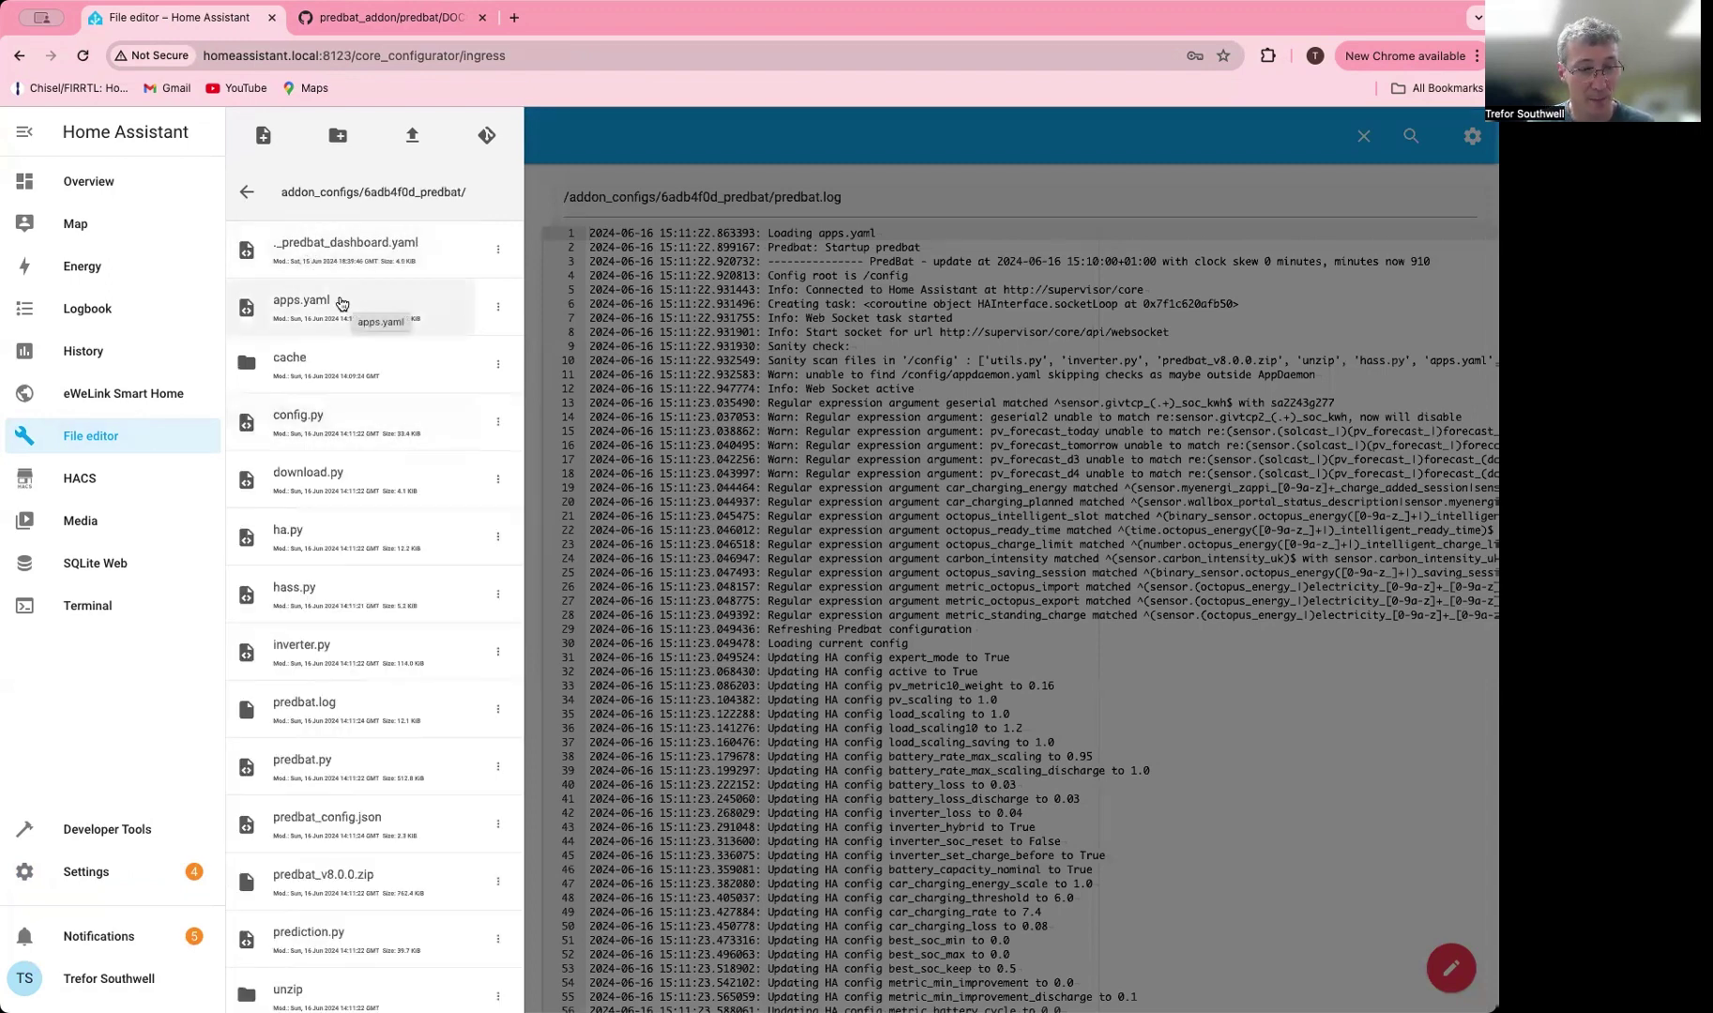
Load apps.yaml from the 6adb4f0d_predbat folder into the File editor.
left_click(342, 303)
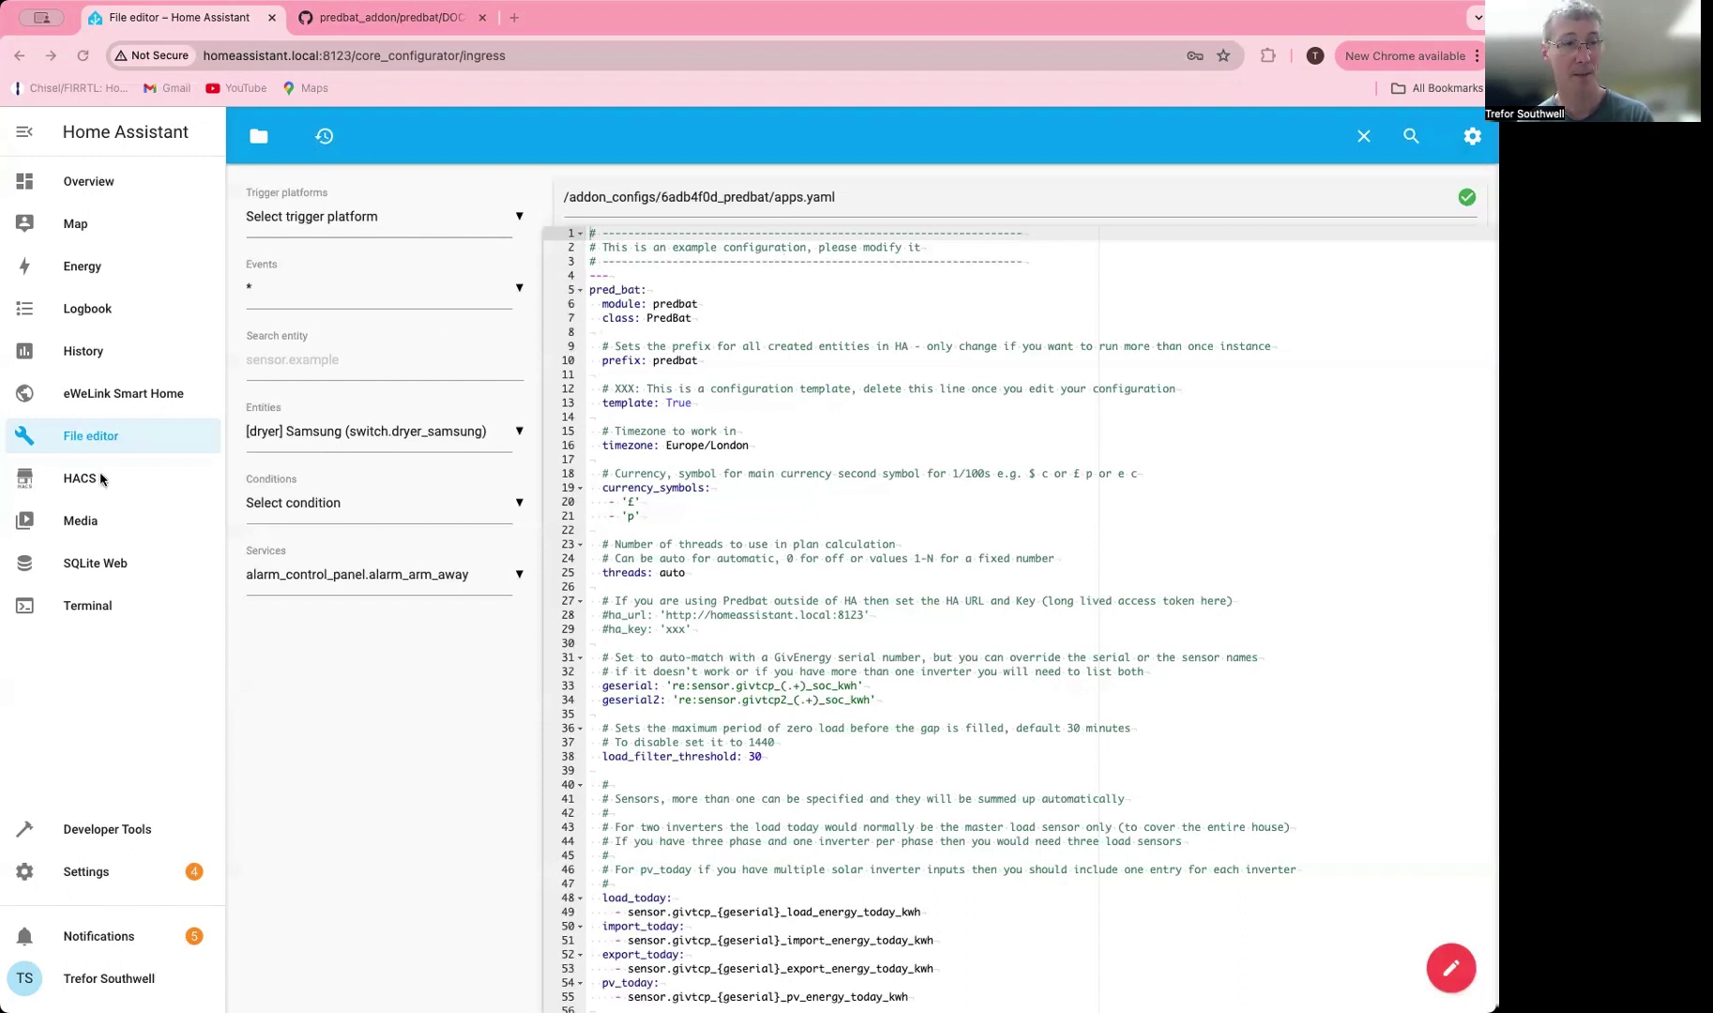
Restart the predbat add-on from its Info page under Settings > Add-ons.
left_click(77, 867)
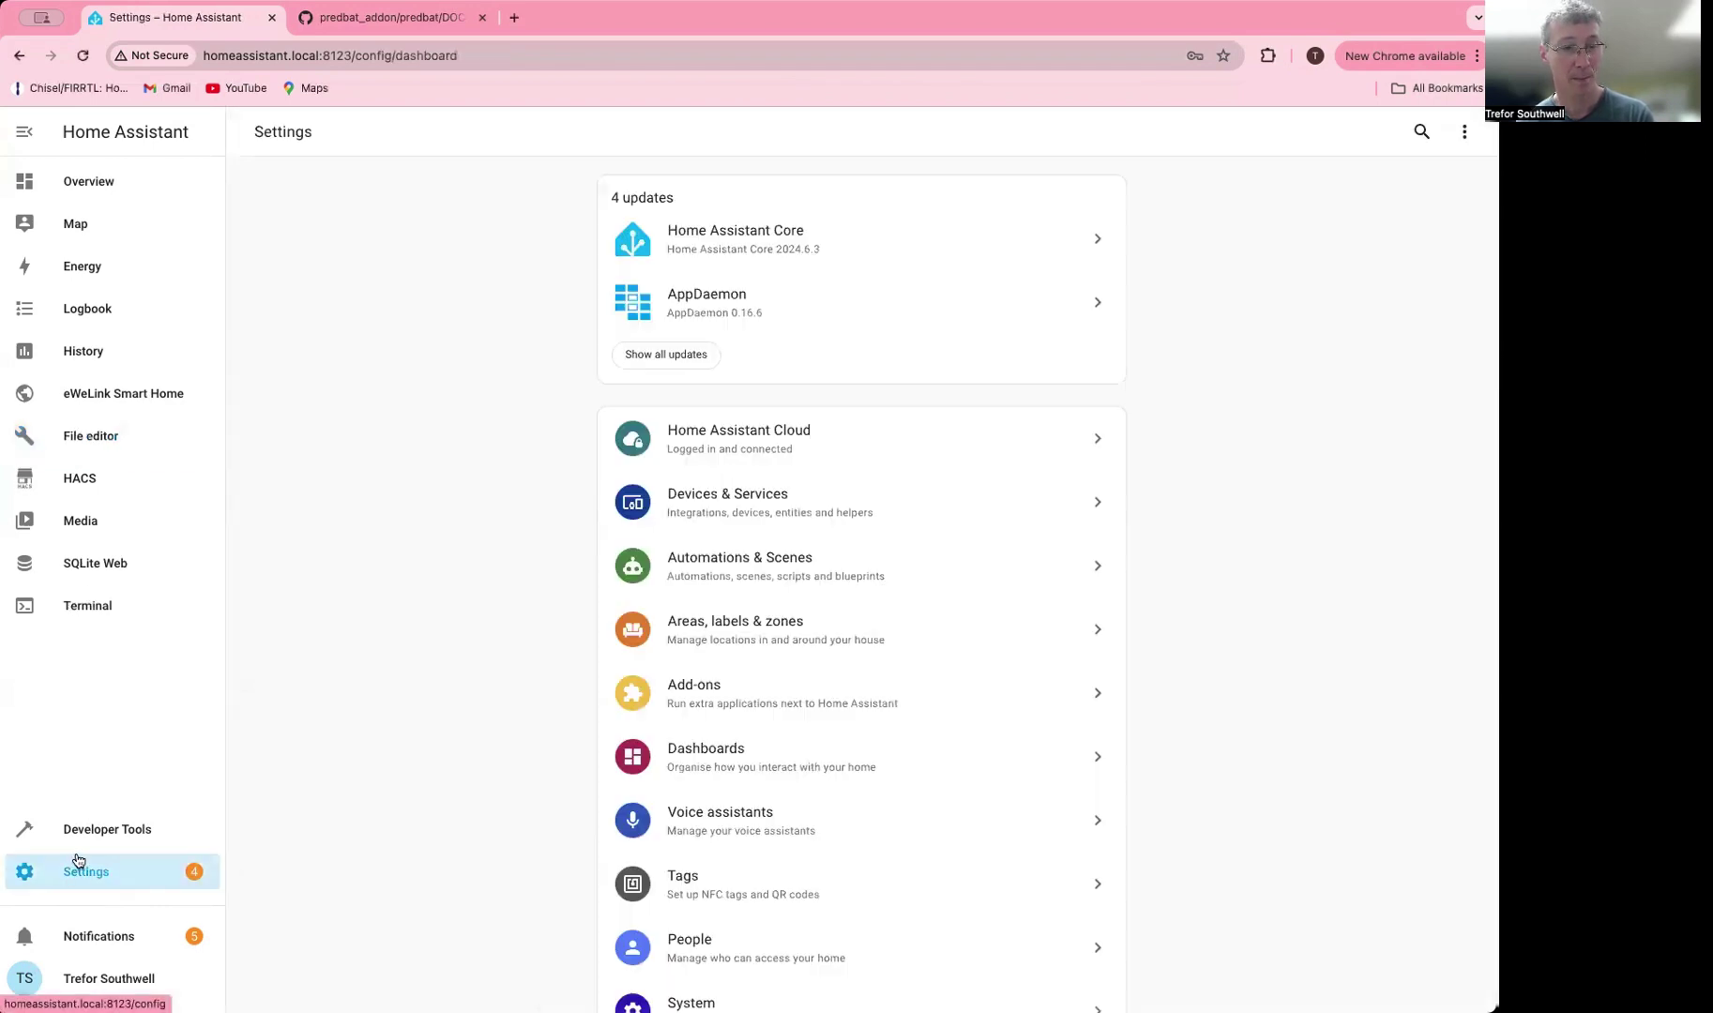
scroll(733, 926, "down", 2)
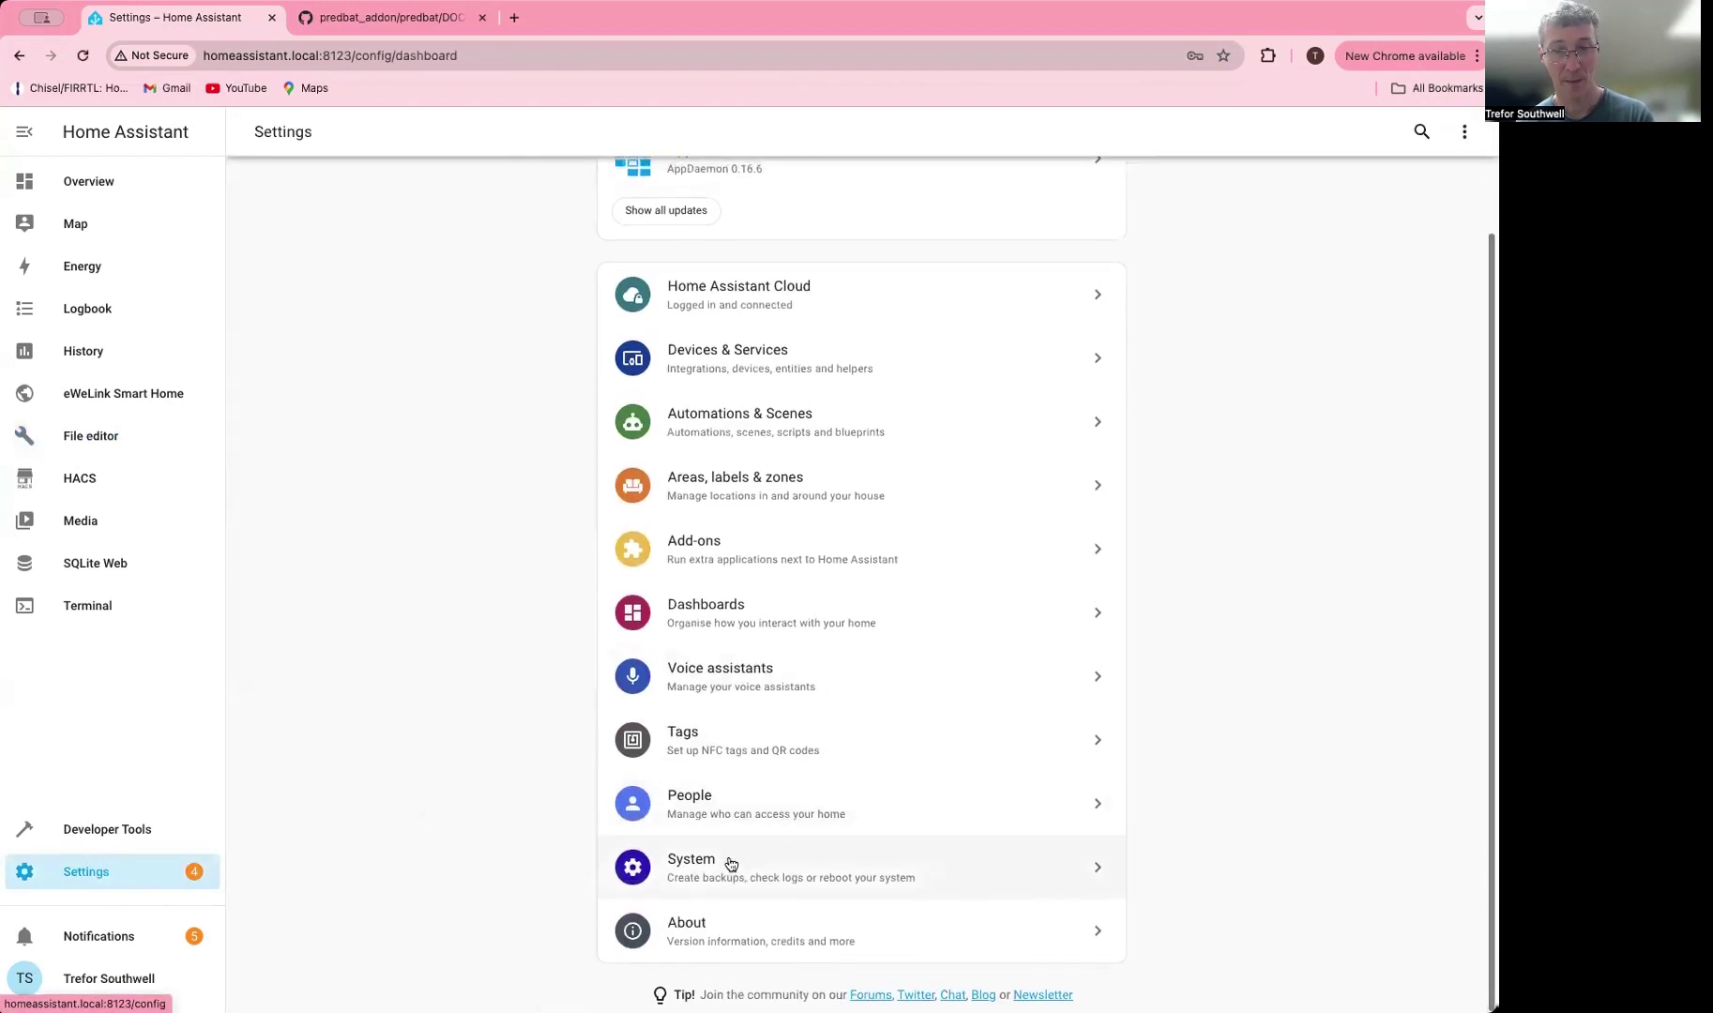
left_click(728, 549)
left_click(644, 406)
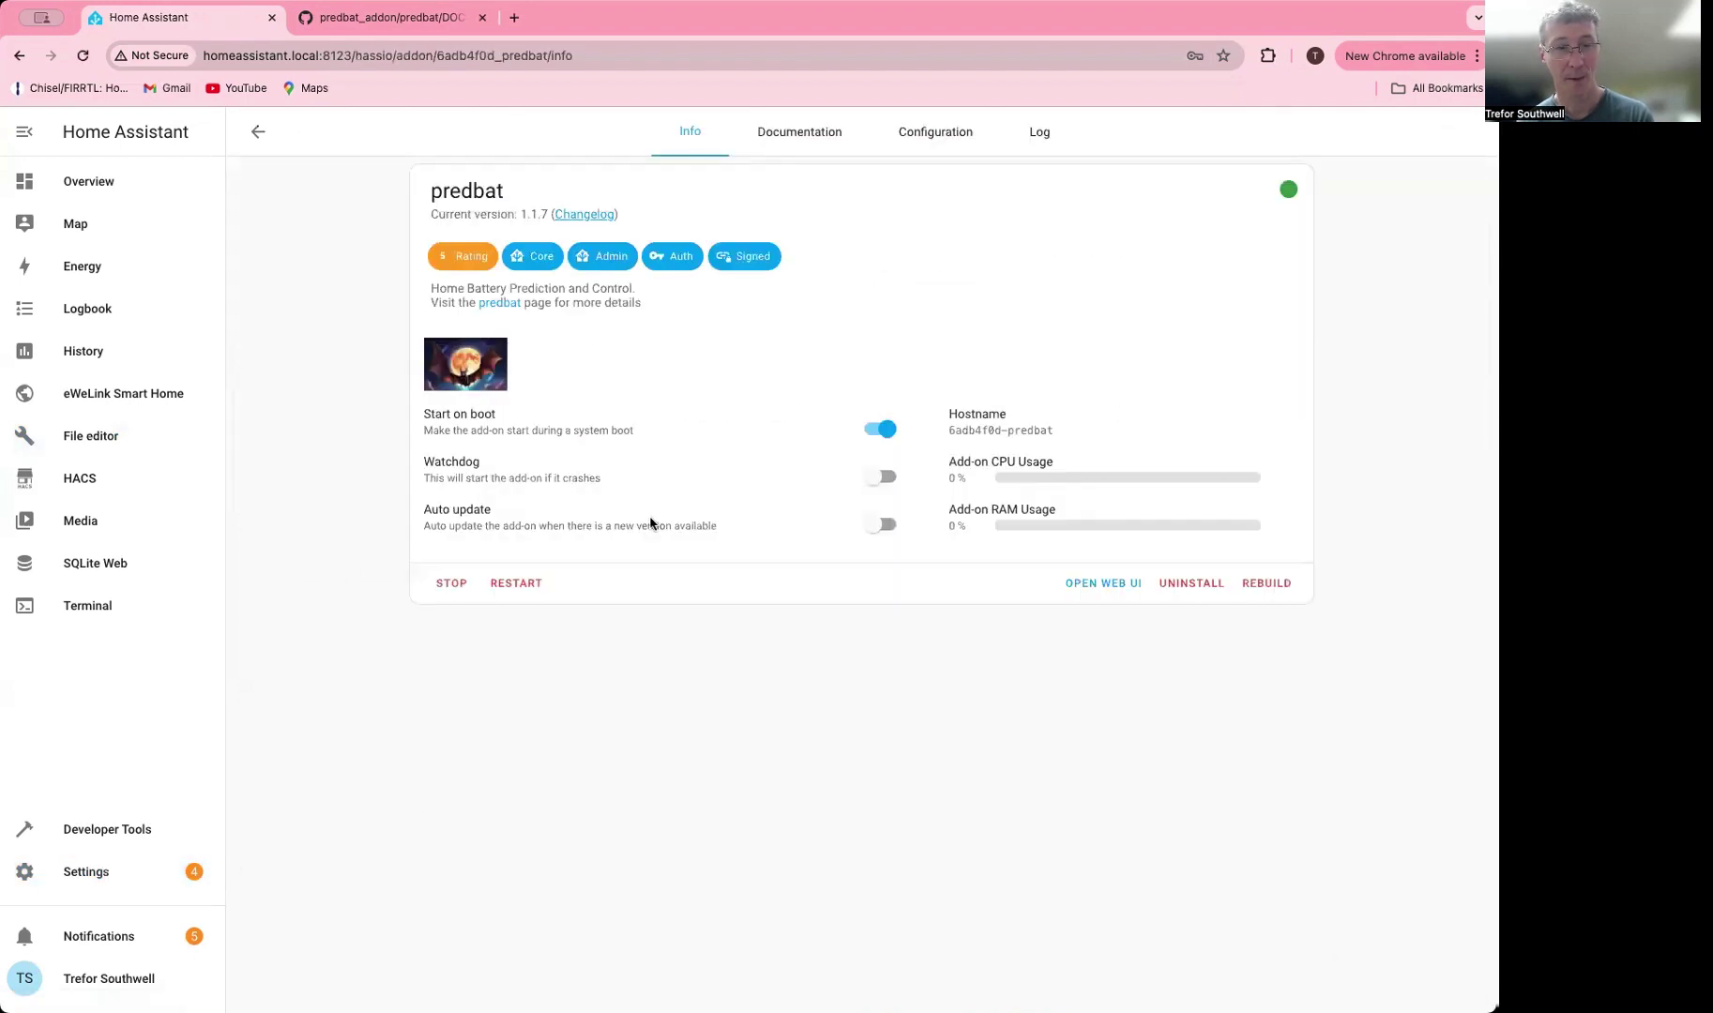
left_click(522, 589)
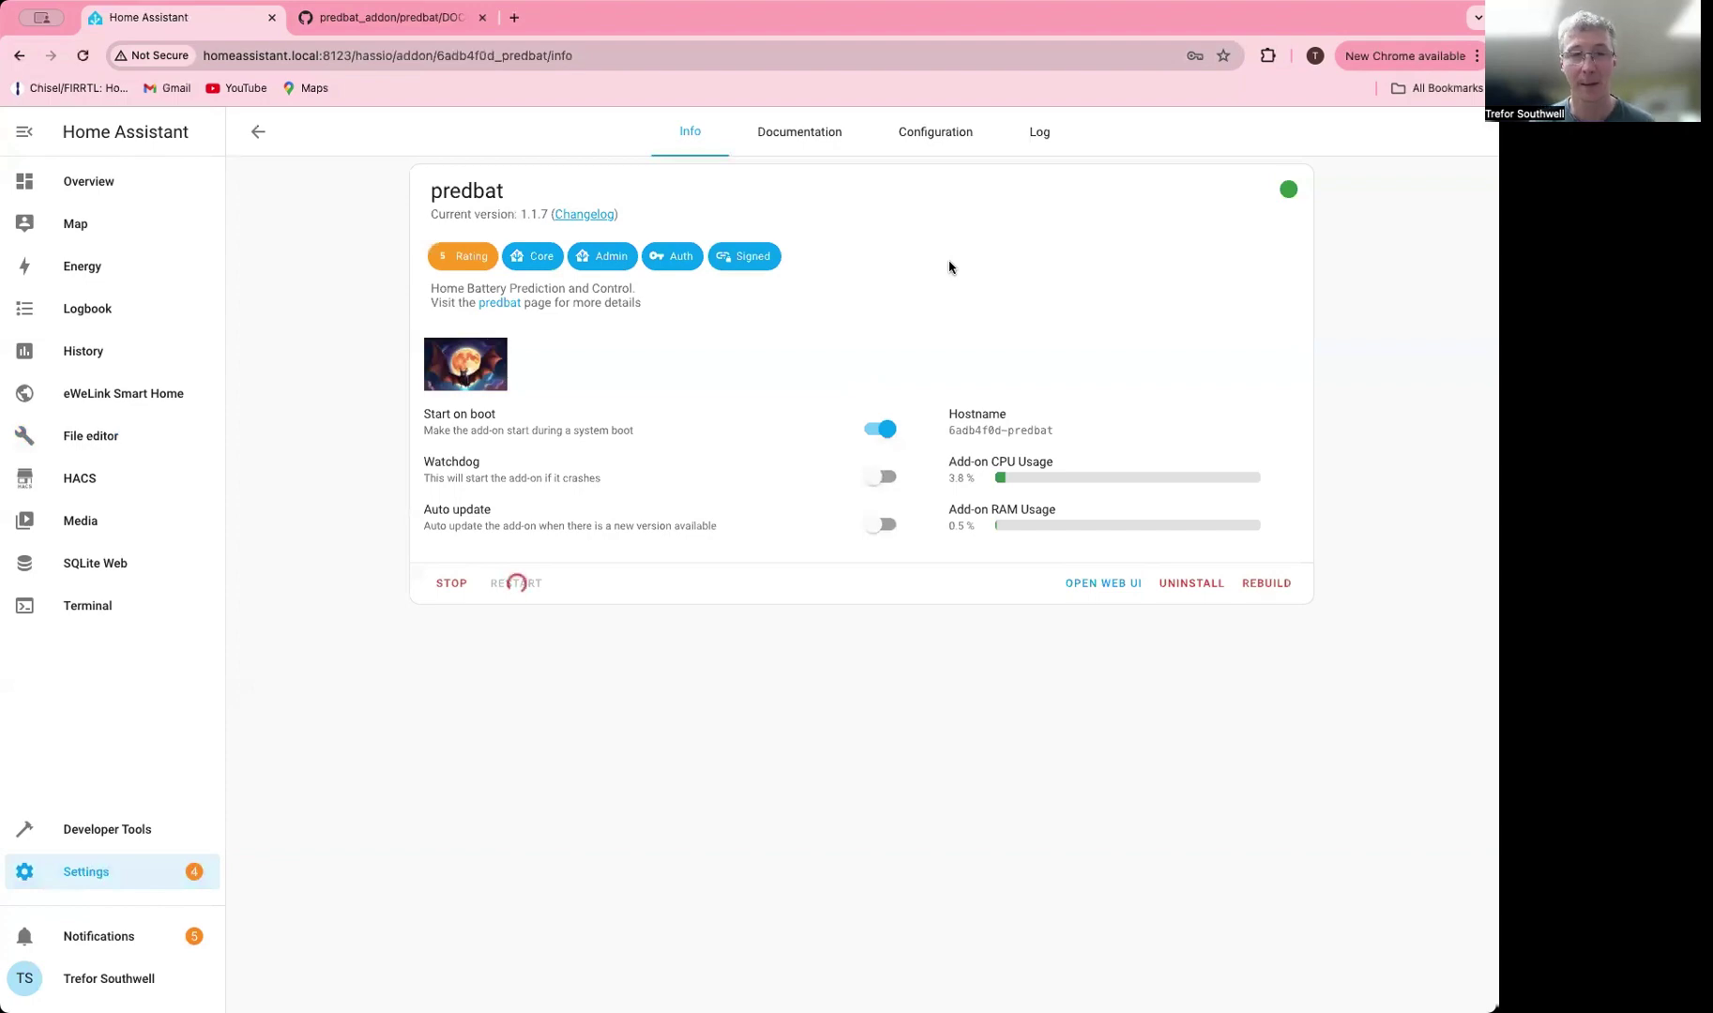
Refresh the predbat Log tab to show the 15:13:19 startup output.
left_click(1039, 134)
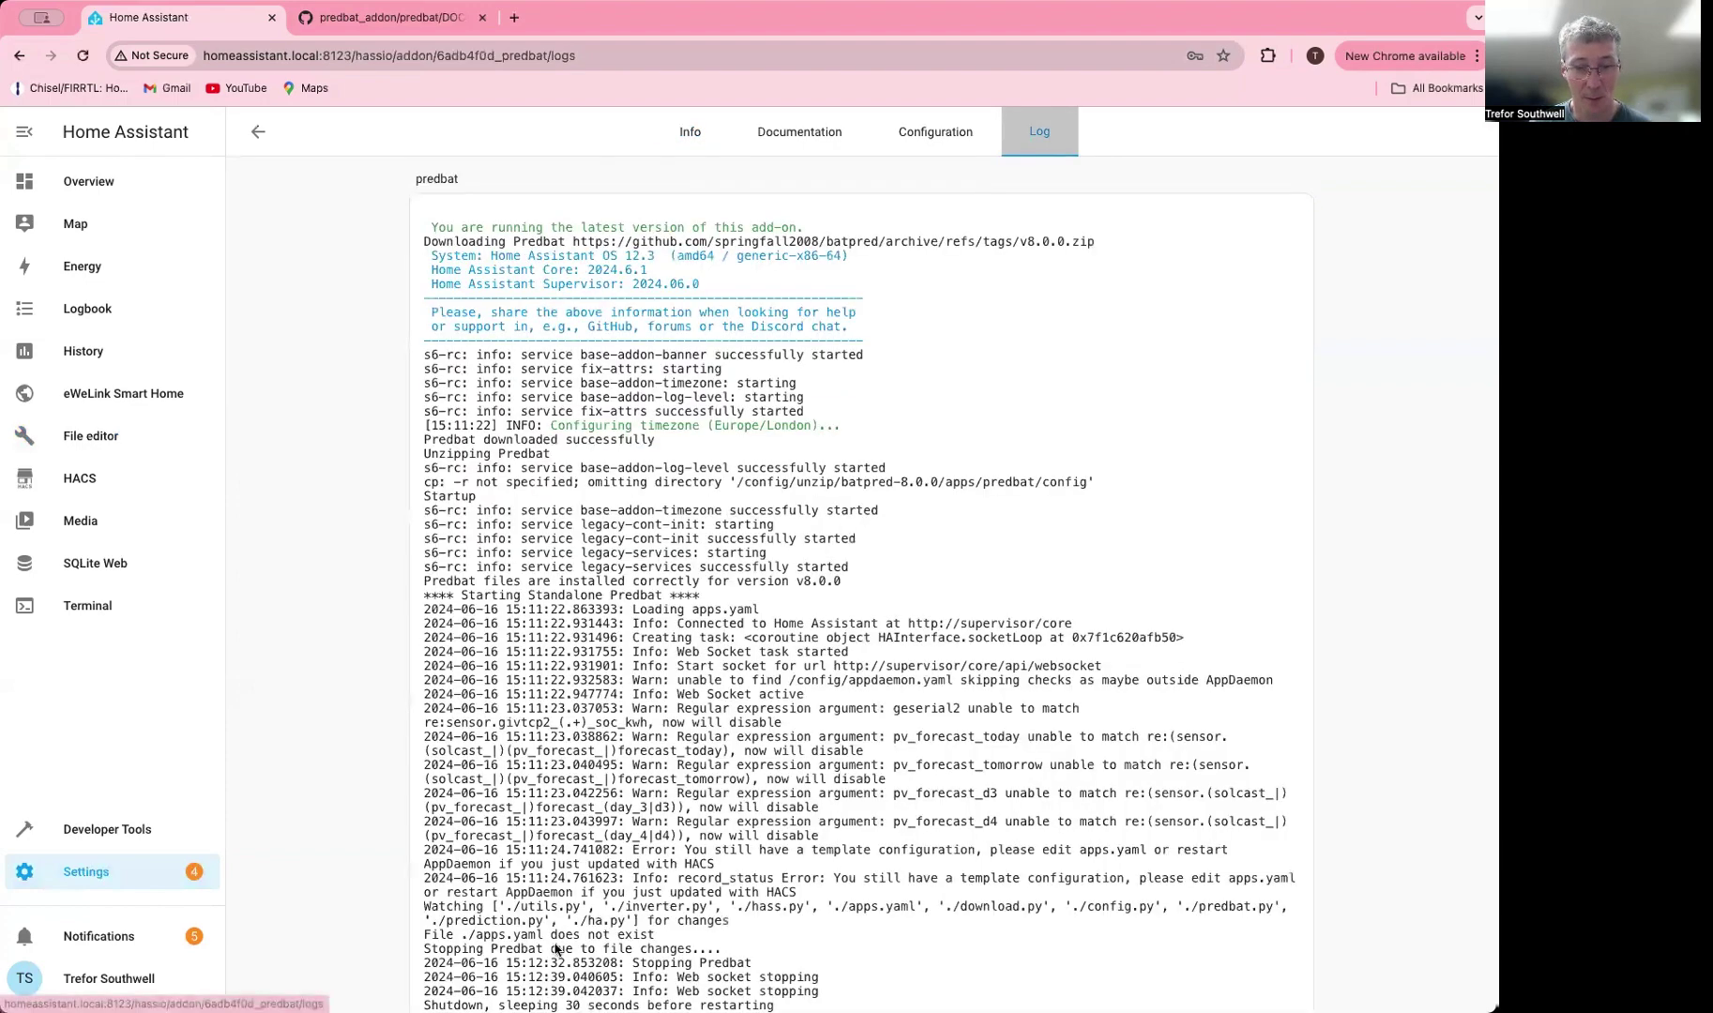
left_click(445, 982)
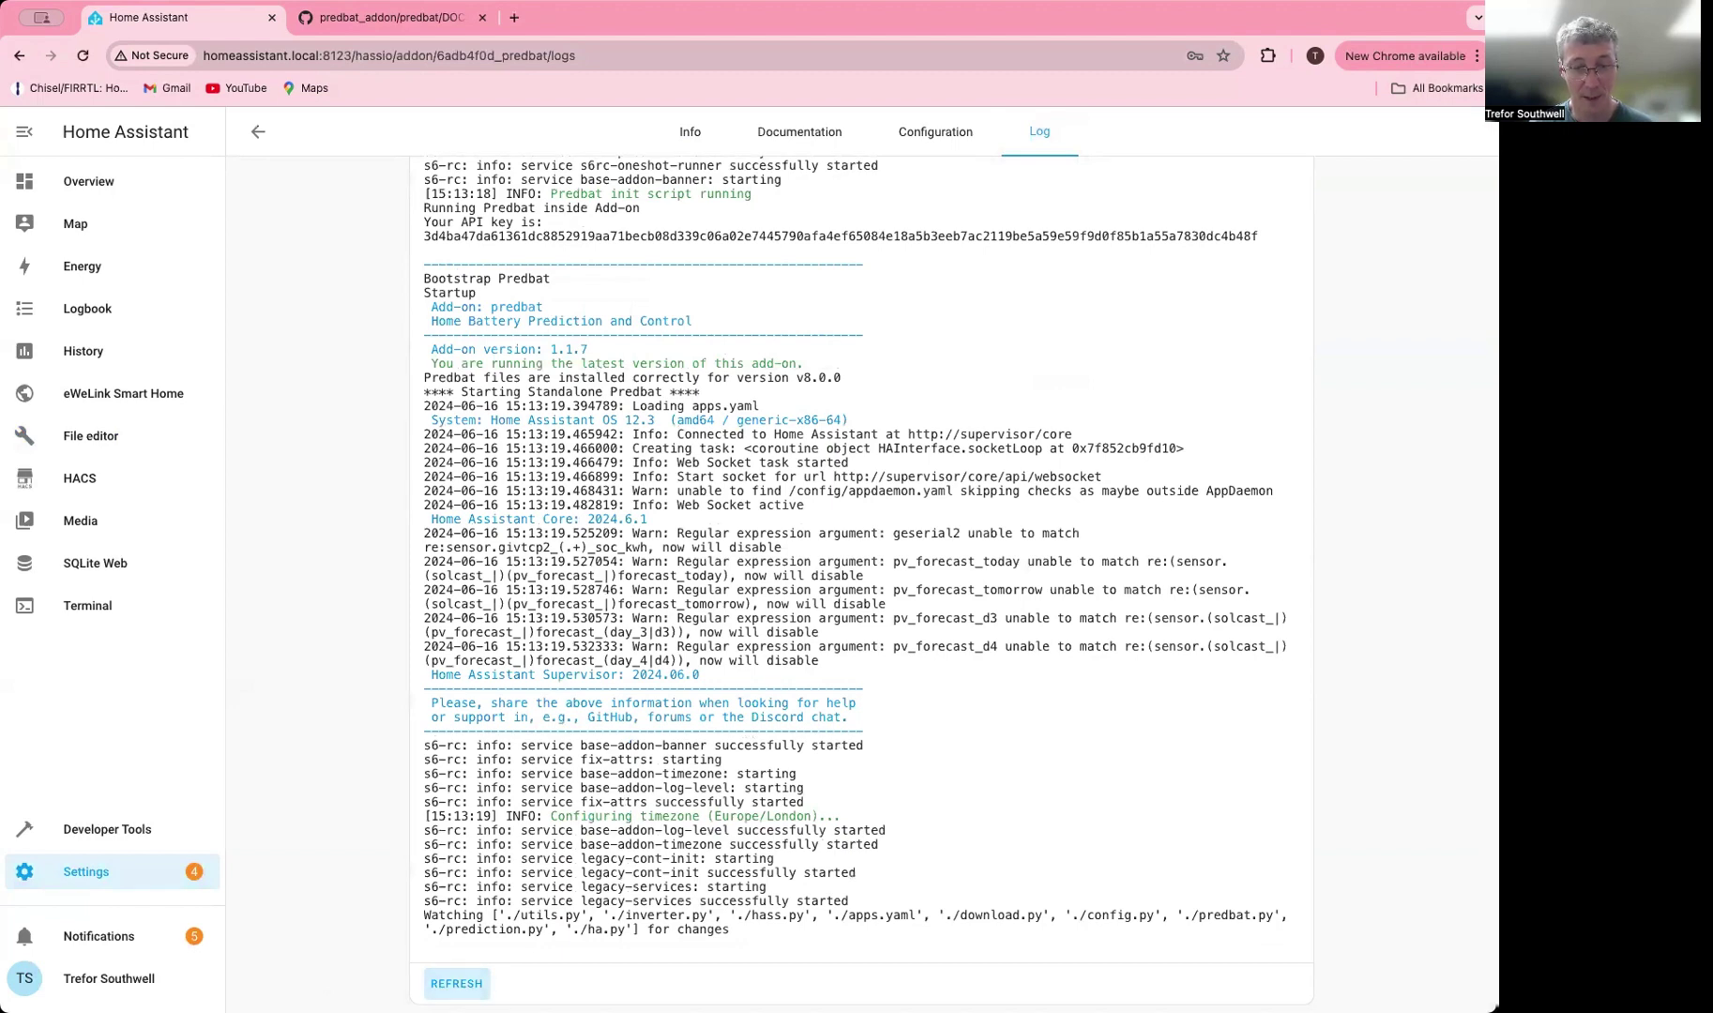
left_click(465, 984)
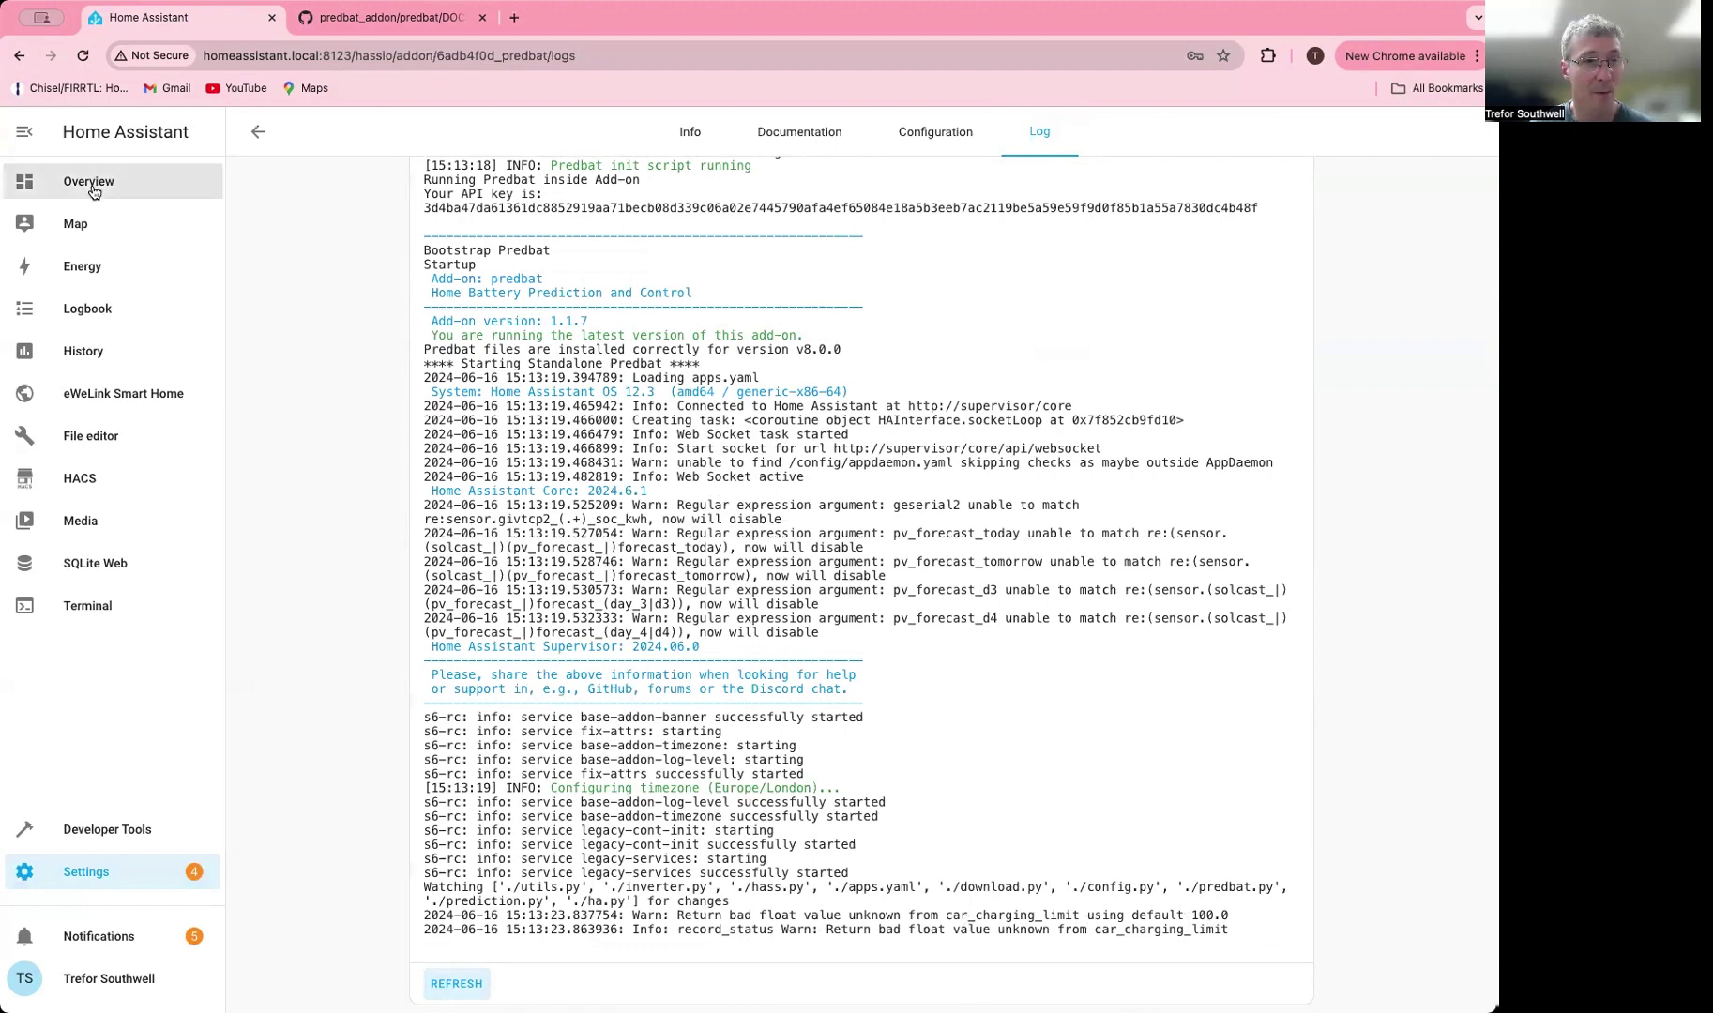
Open the PREDBAT view on the Overview dashboard and reload the page so its charts populate.
left_click(148, 180)
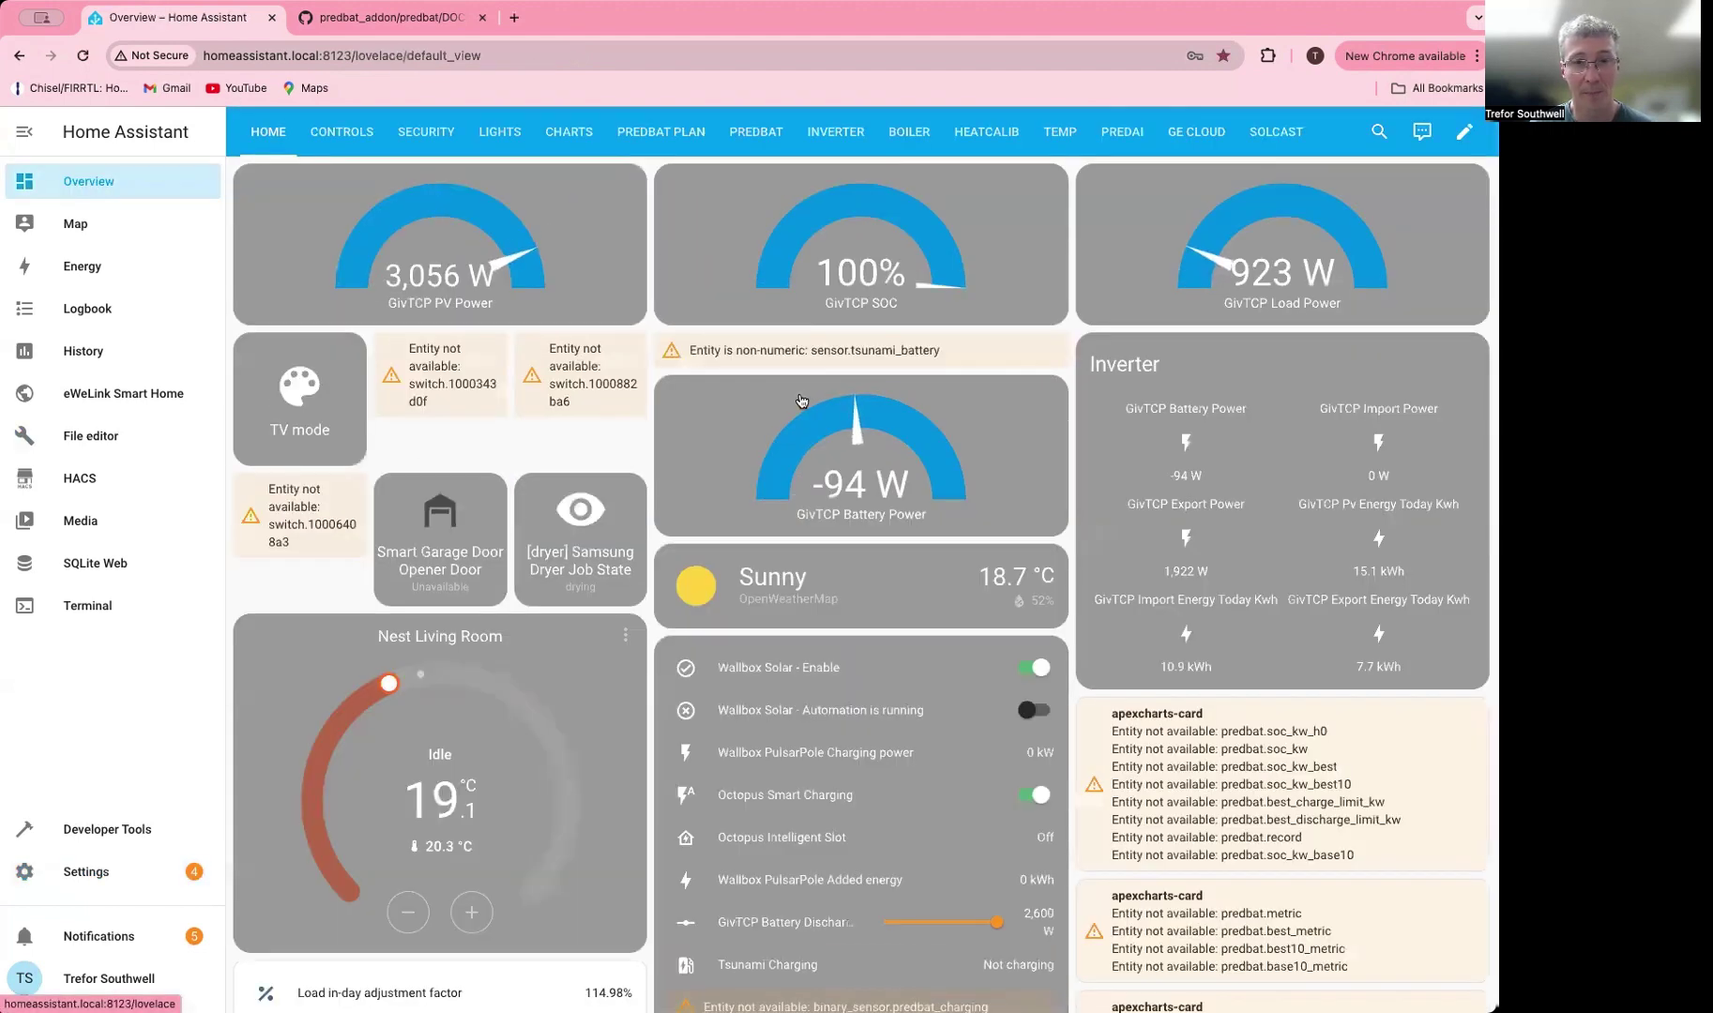
left_click(756, 133)
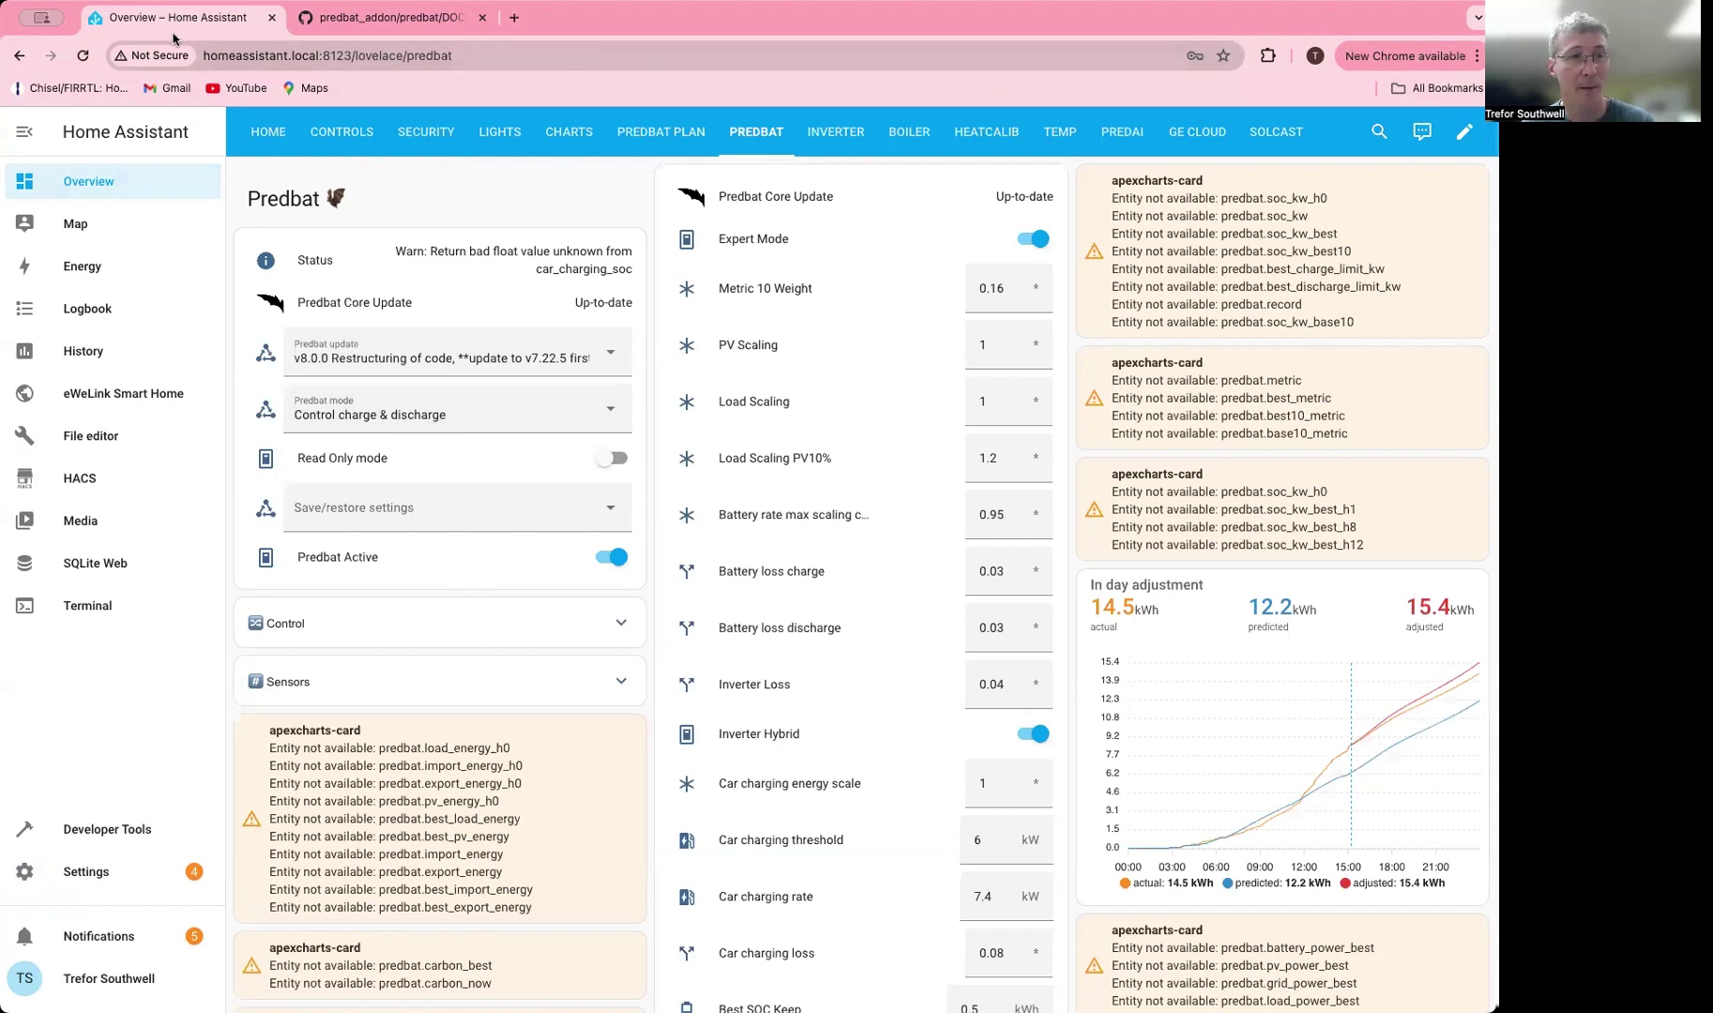
left_click(83, 56)
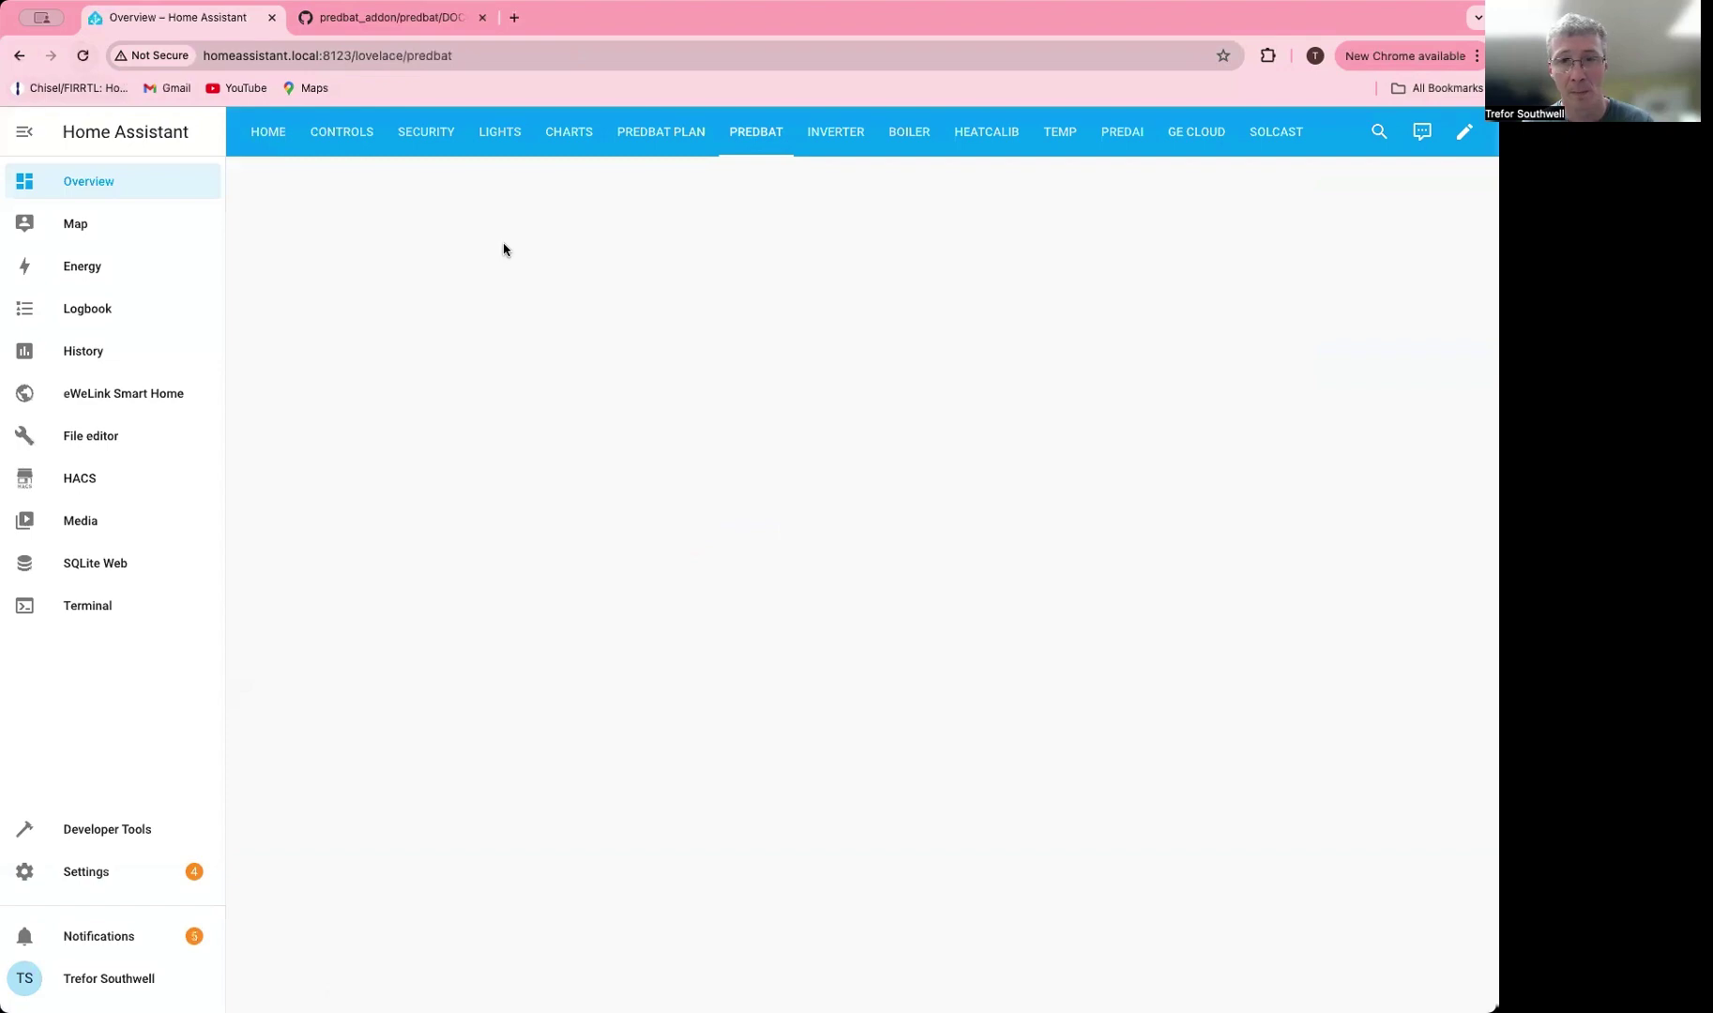